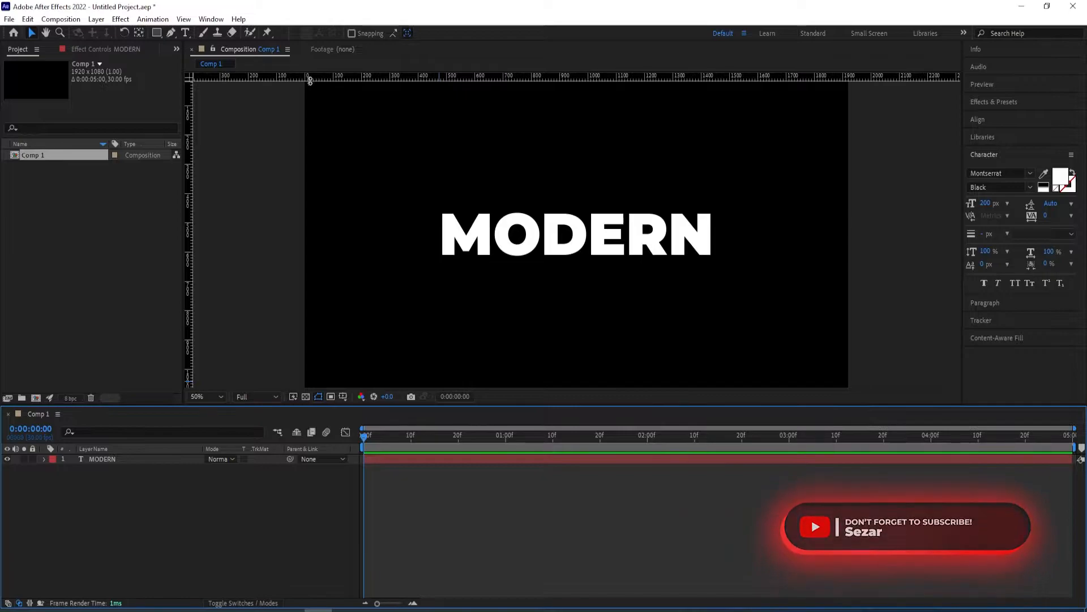
Place two vertical and two horizontal ruler guides framing the edges of the MODERN text
left_click_drag(186, 223, 440, 226)
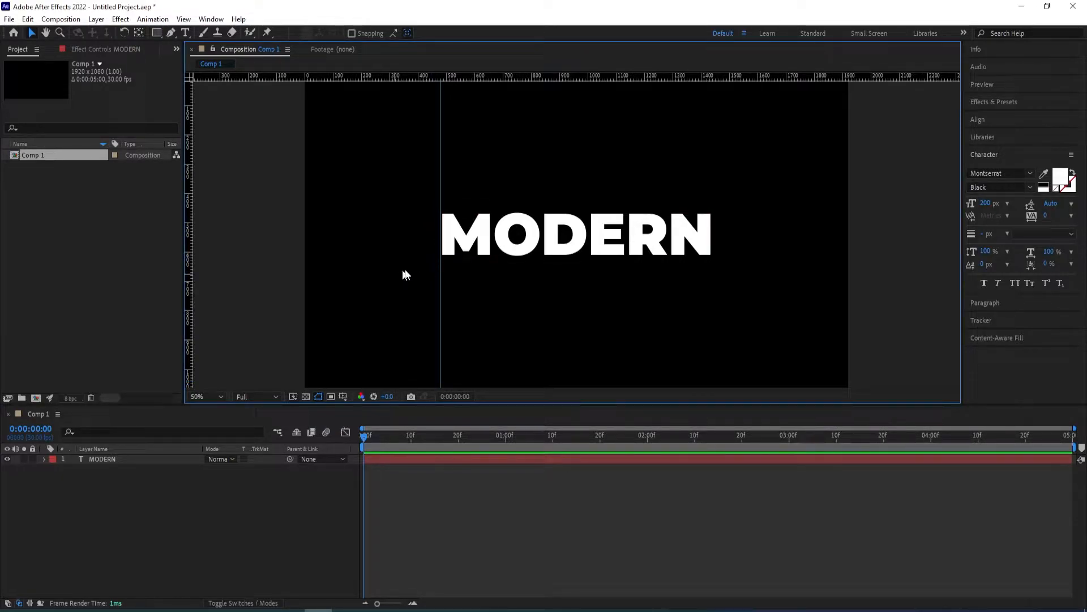
left_click_drag(187, 269, 712, 251)
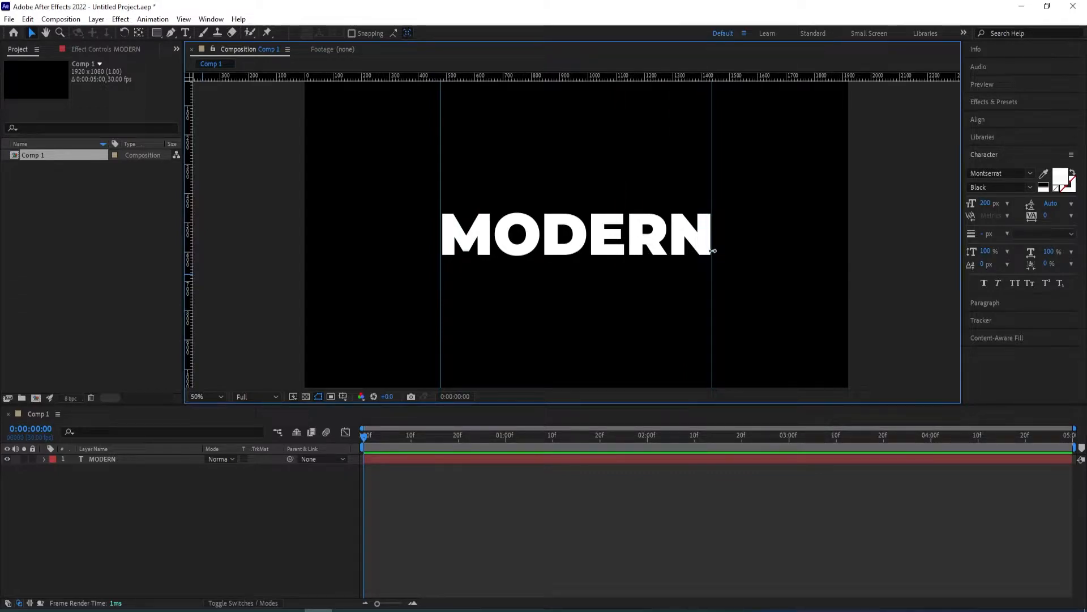
left_click_drag(533, 76, 542, 258)
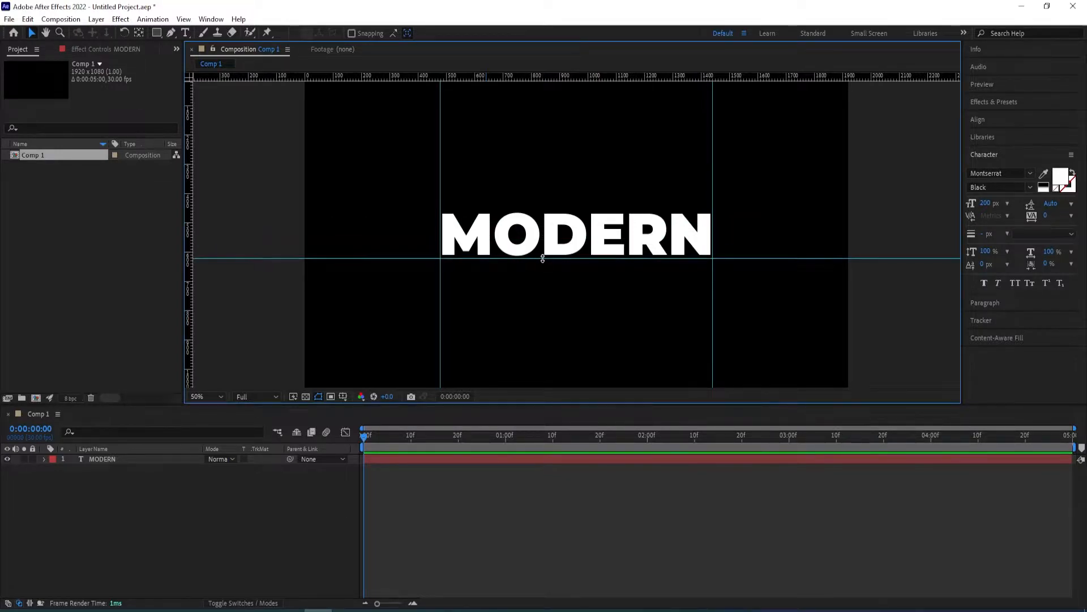
left_click_drag(488, 77, 504, 210)
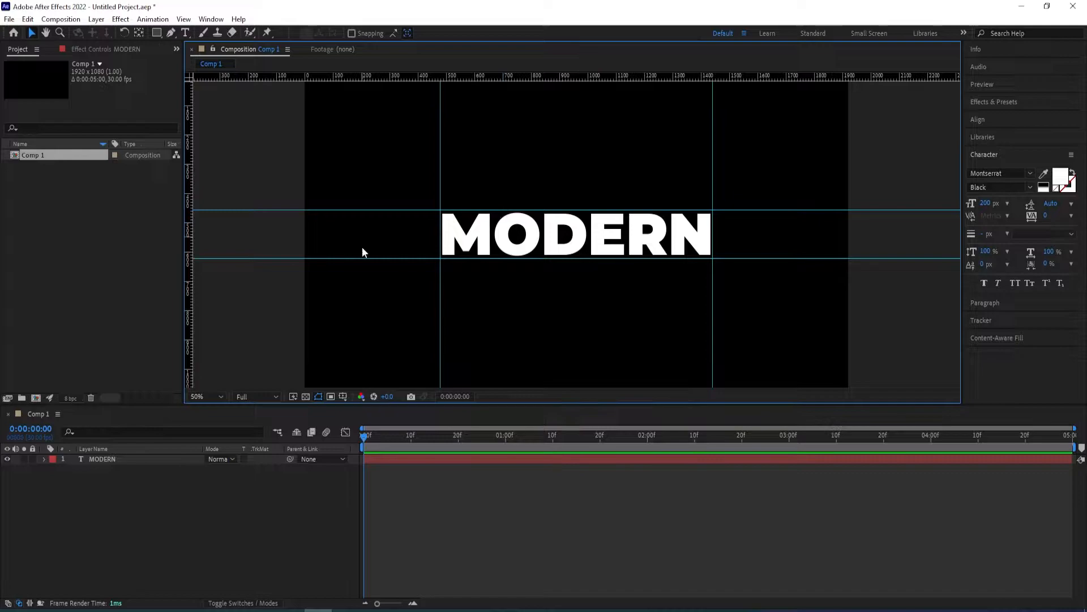
Draw a white rectangle filling the guide frame over the MODERN text and rename its layer to matte
left_click(134, 479)
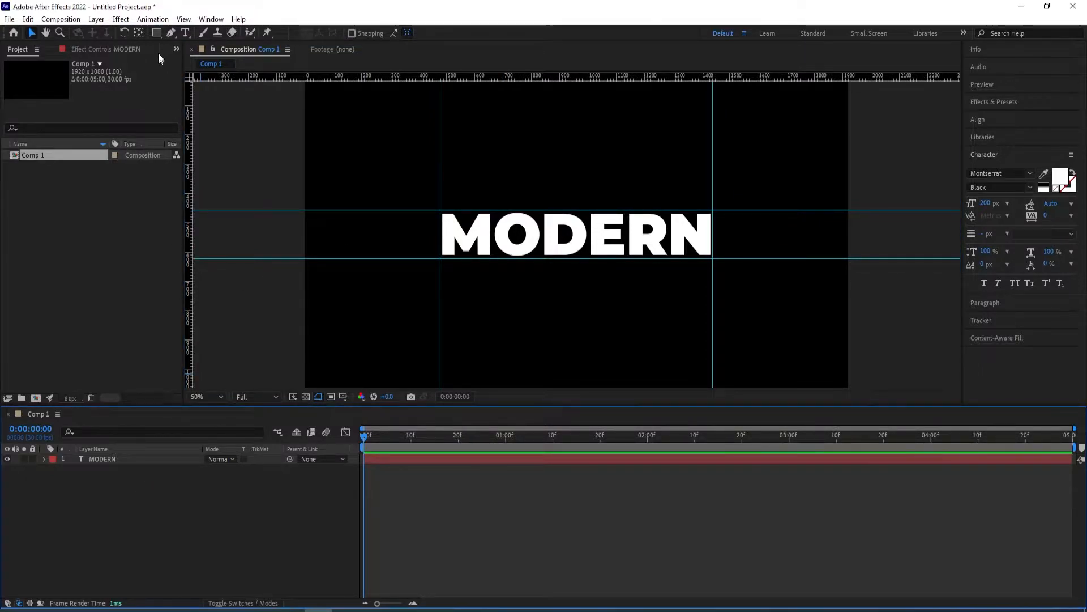
left_click(157, 34)
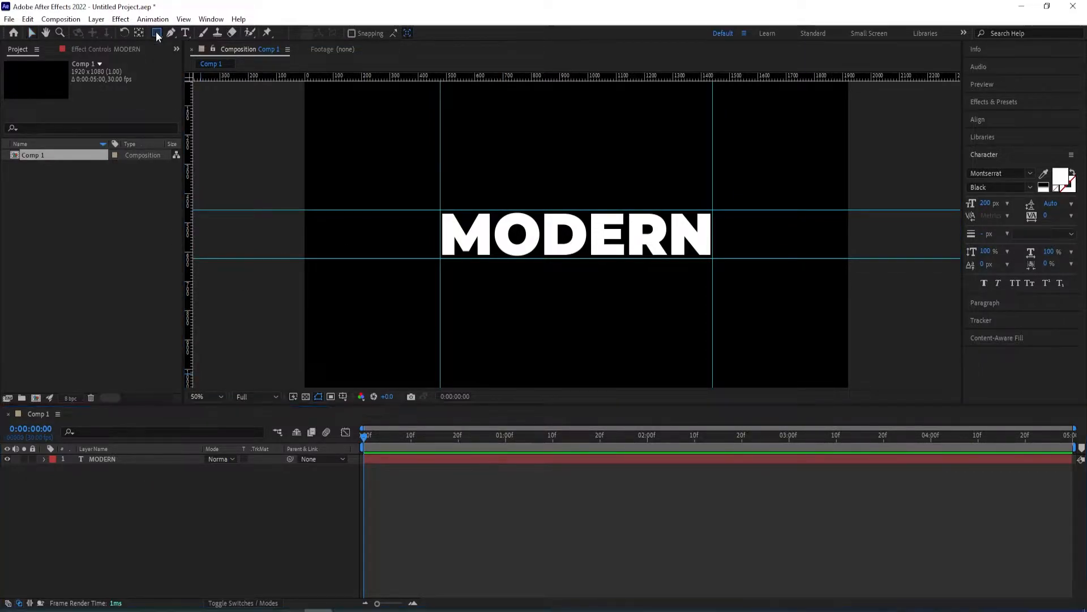
mouse_move(441, 210)
left_mouse_down()
mouse_move(478, 245)
mouse_move(527, 257)
mouse_move(708, 254)
left_mouse_up()
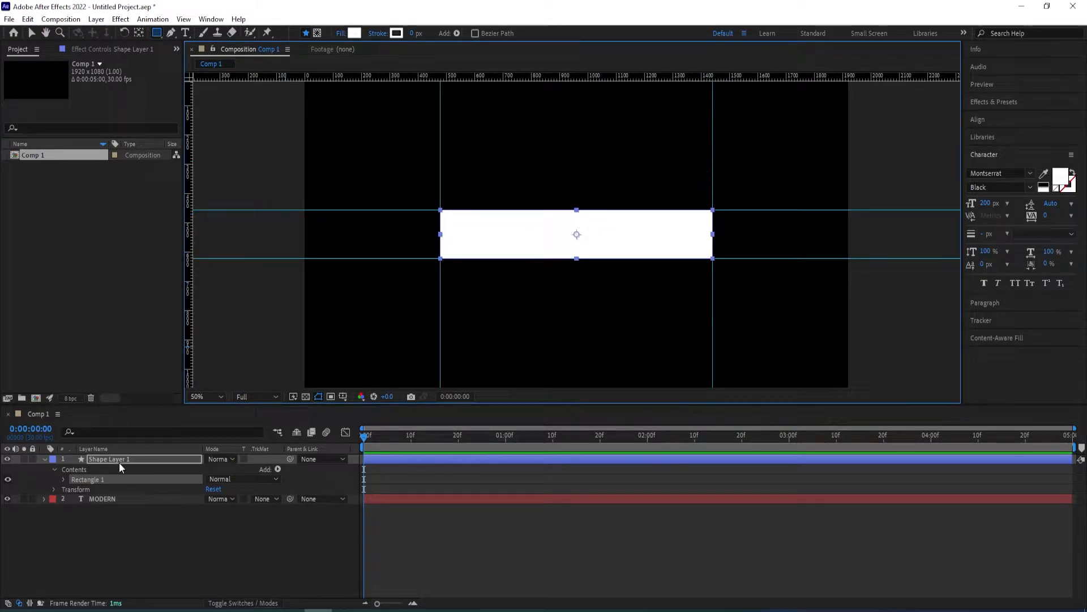
left_click(168, 452)
key("Return")
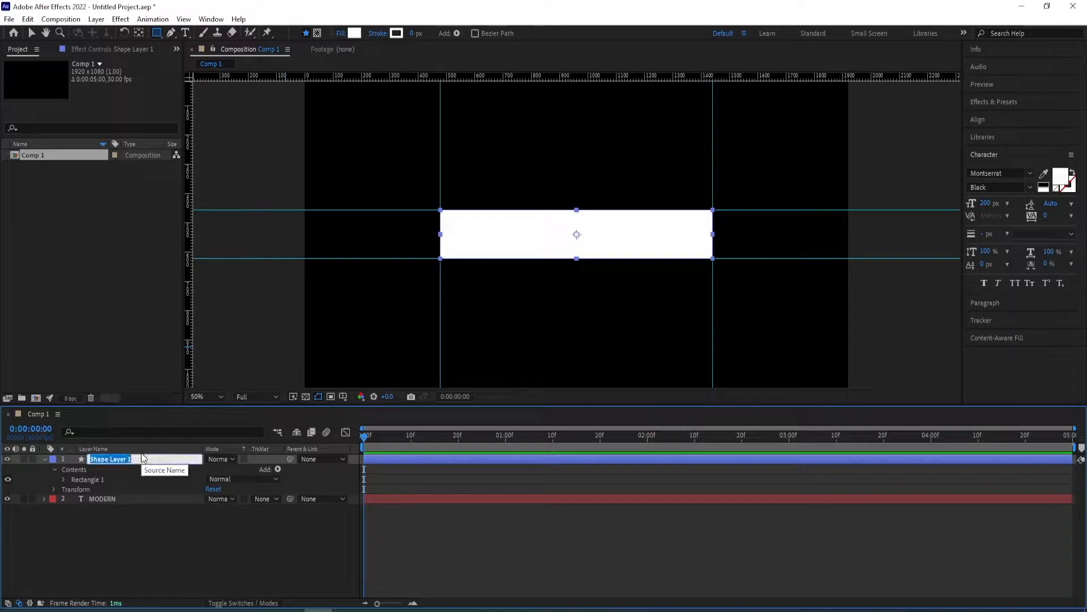
type("matte")
key("Return")
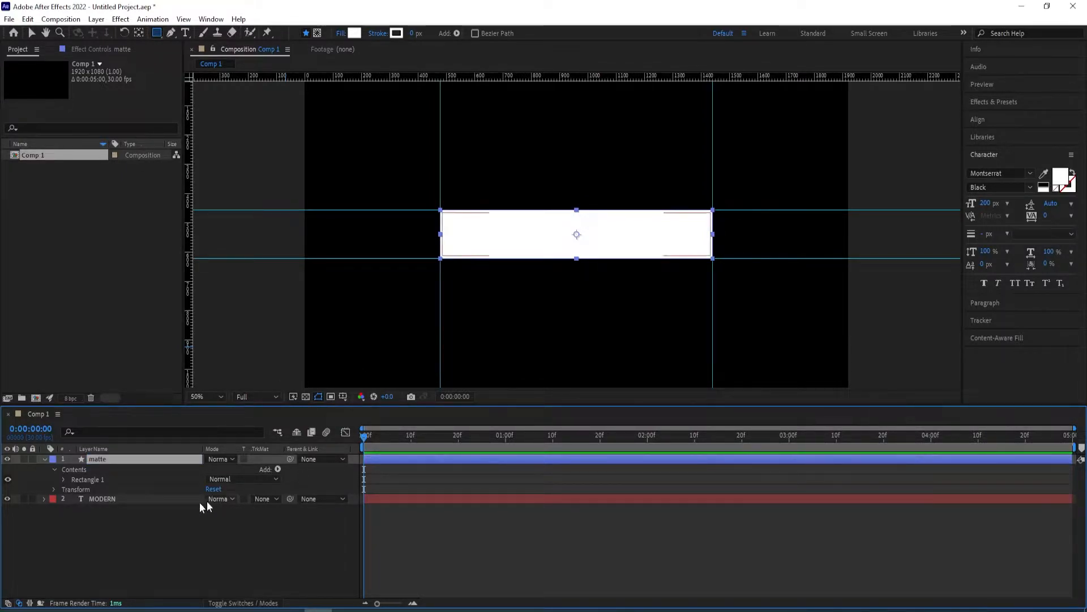
Set the MODERN layer's track matte to Alpha Matte "matte"
left_click(113, 500)
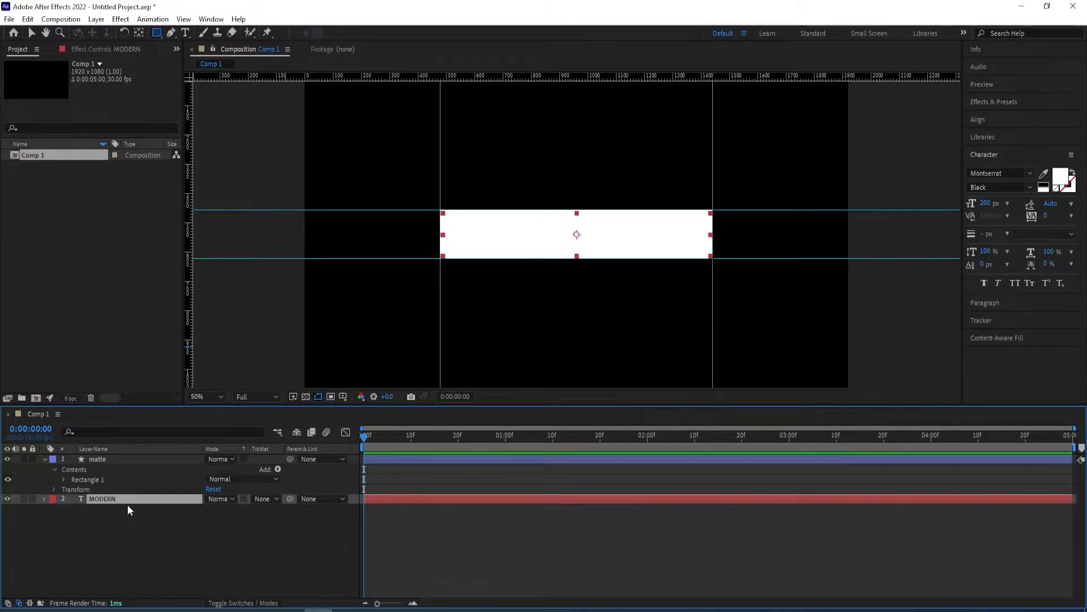
key("F4")
key("F4")
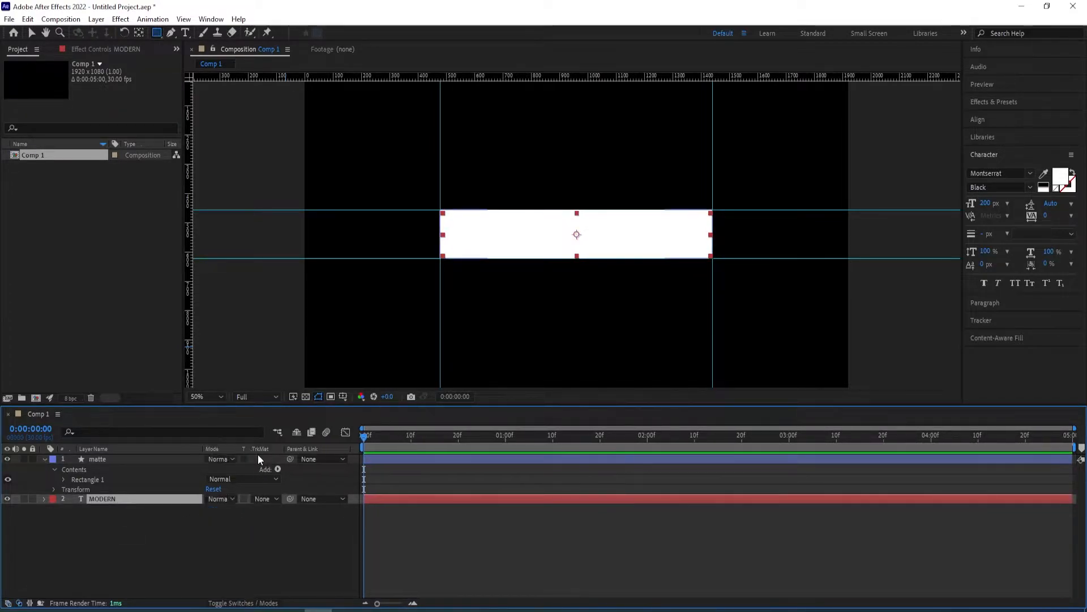
key("F4")
key("F4")
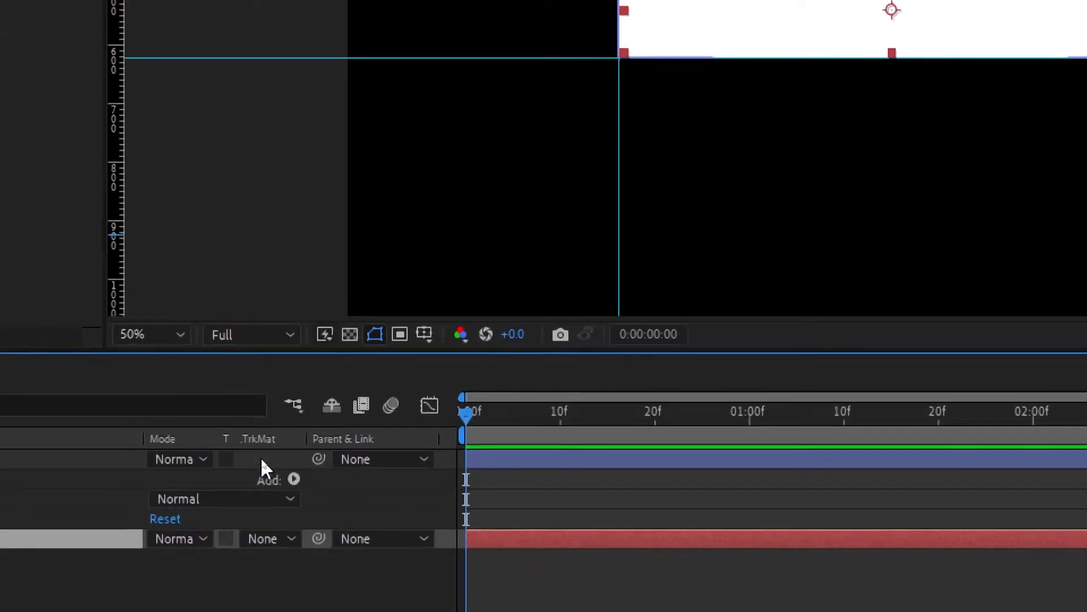
key("F4")
key("F4")
left_click(267, 539)
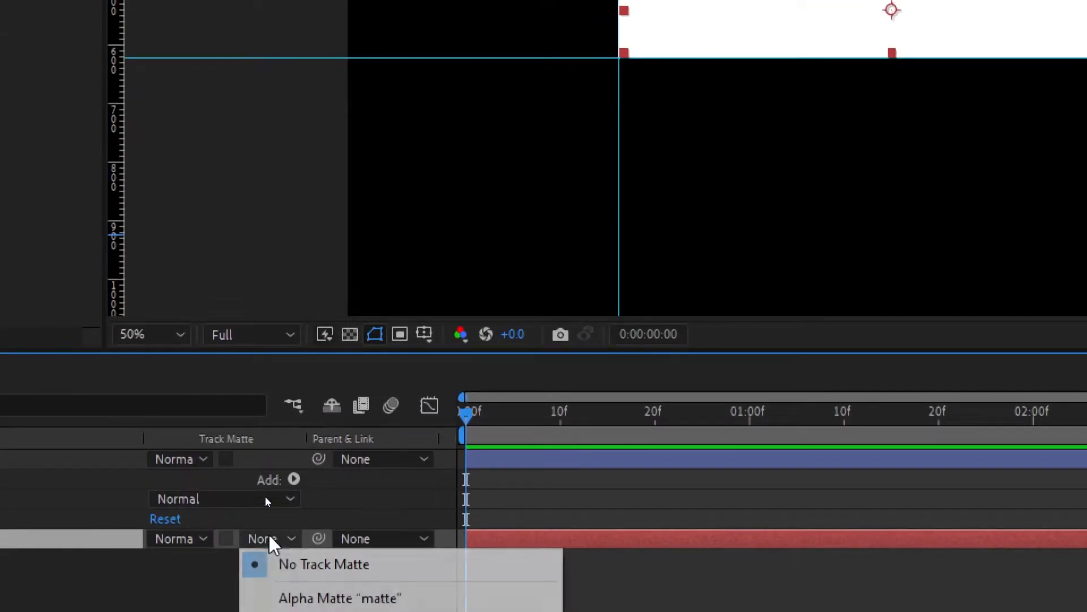
left_click(295, 596)
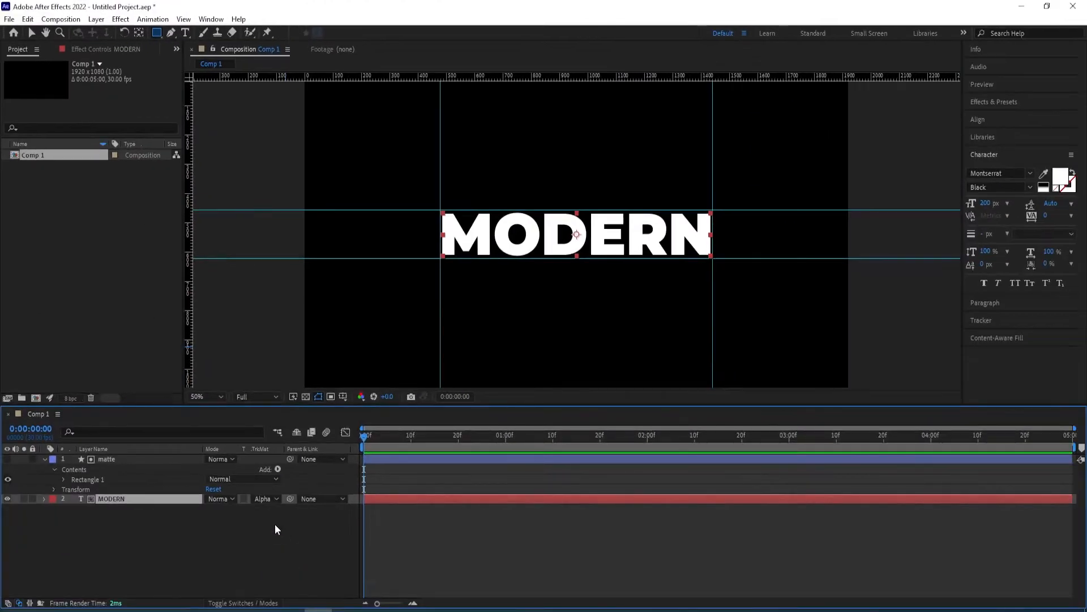
Keyframe MODERN's Position at 960, 540 at 2 seconds and -40, 540 at 0 seconds, then return to 2 seconds
key("v")
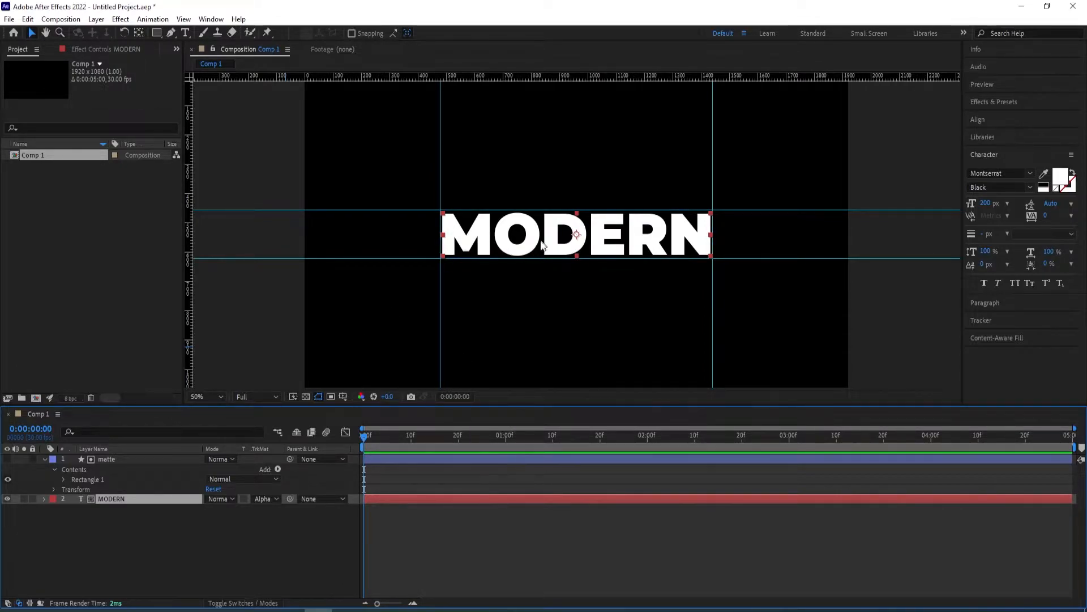
left_click_drag(364, 439, 648, 427)
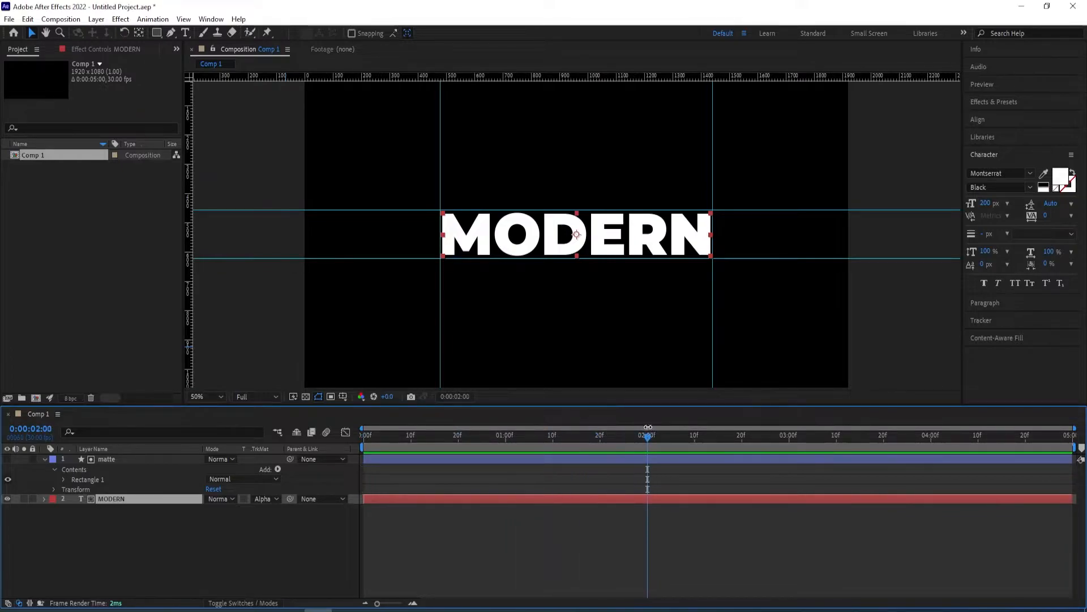
key("p")
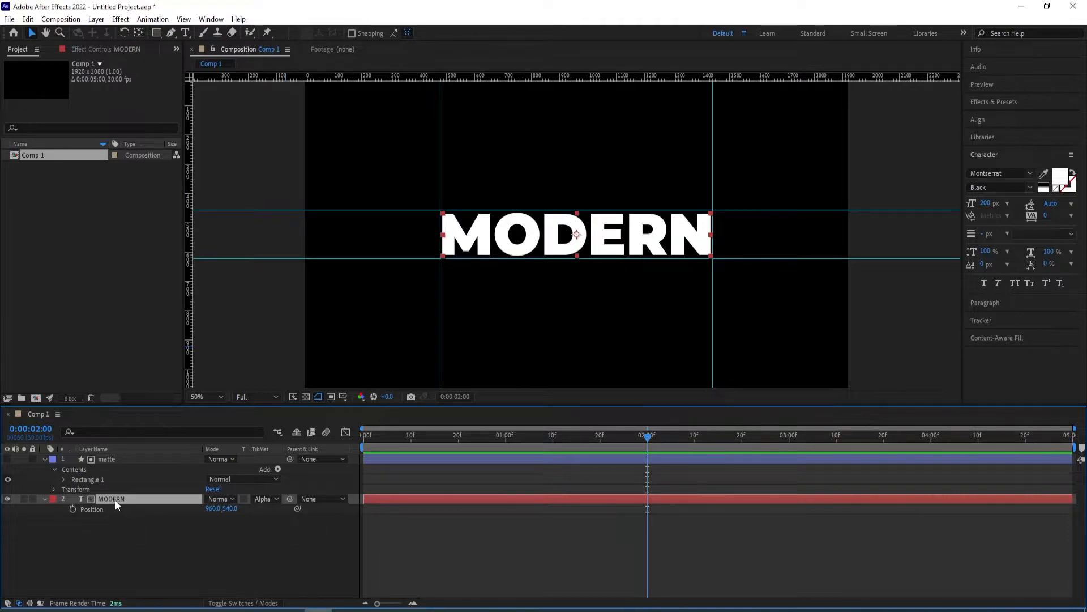
left_click(73, 508)
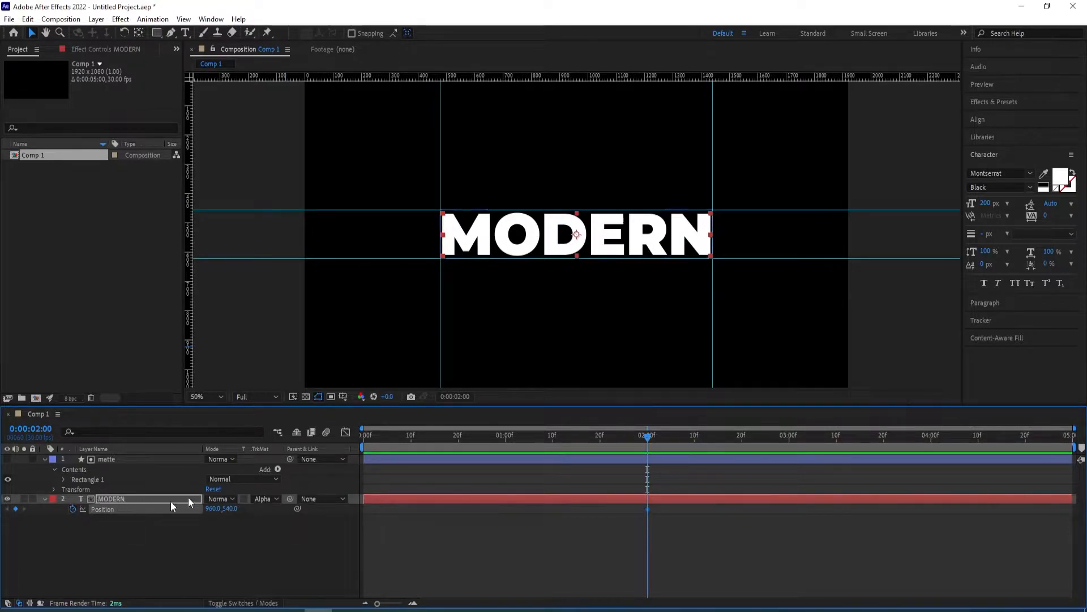
left_click_drag(643, 437, 364, 437)
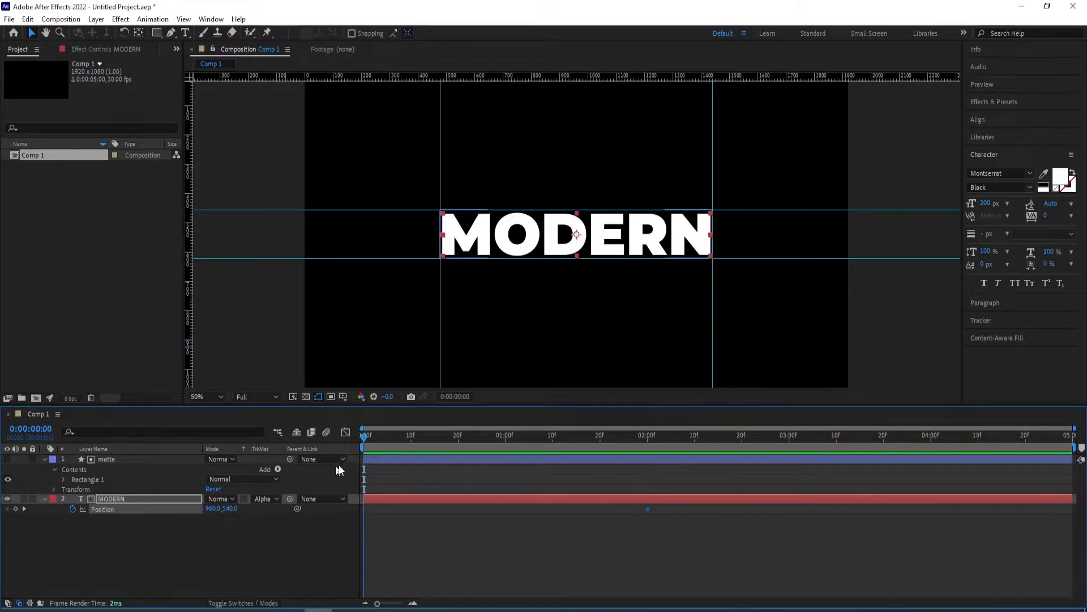
left_click_drag(212, 511, 155, 511)
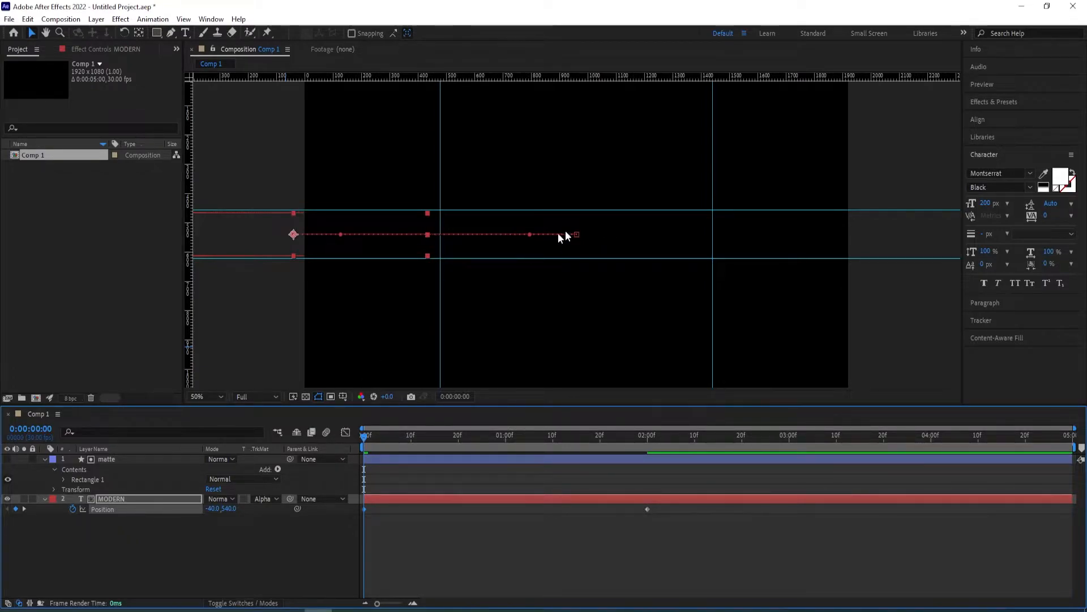
left_click(142, 499)
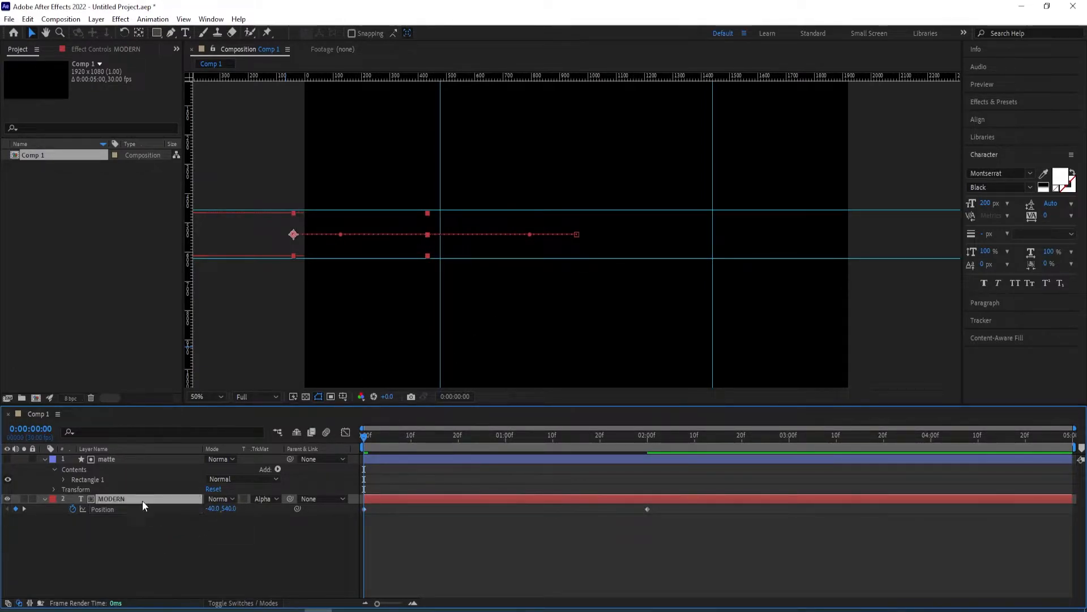
left_click_drag(369, 439, 650, 439)
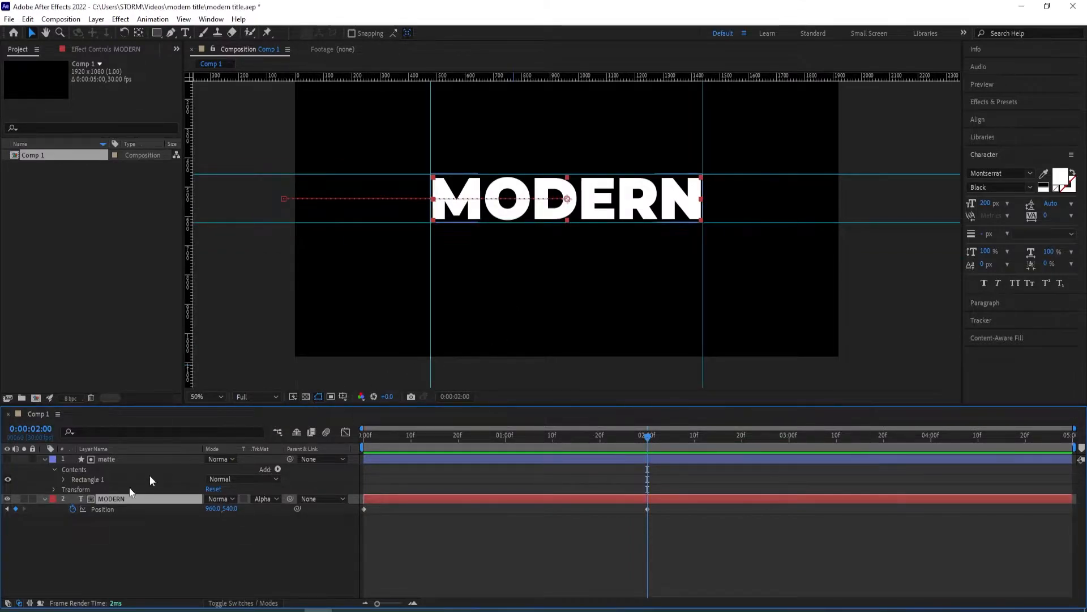
Collapse the properties of the MODERN and matte layers and deselect everything
left_click(44, 499)
left_click(45, 459)
left_click(110, 477)
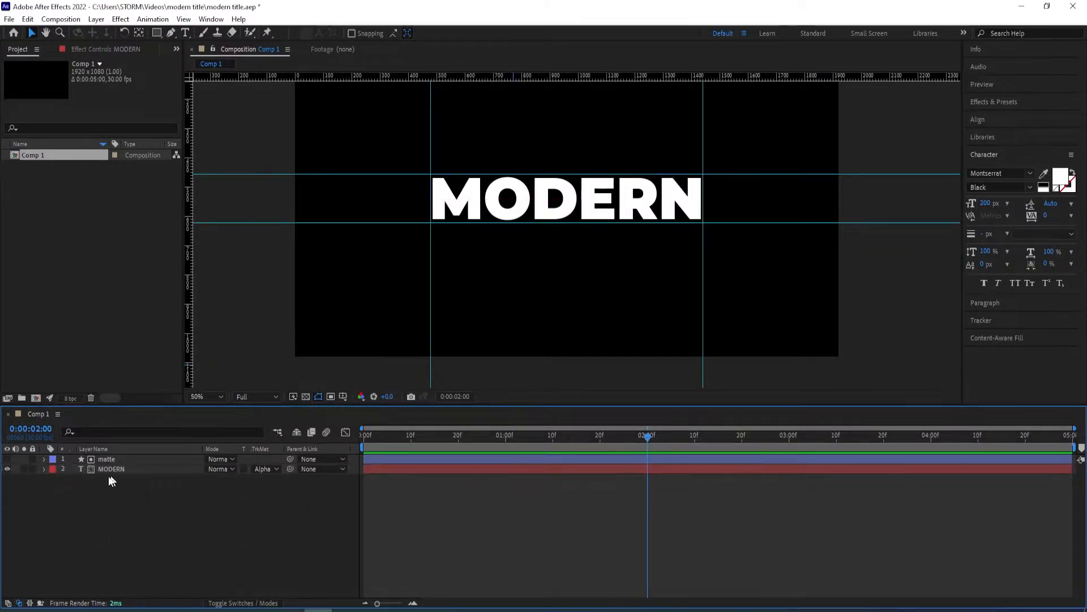
Add a text layer reading TITLE below MODERN and set its font size to 123.6 px
left_click(185, 33)
left_click(538, 257)
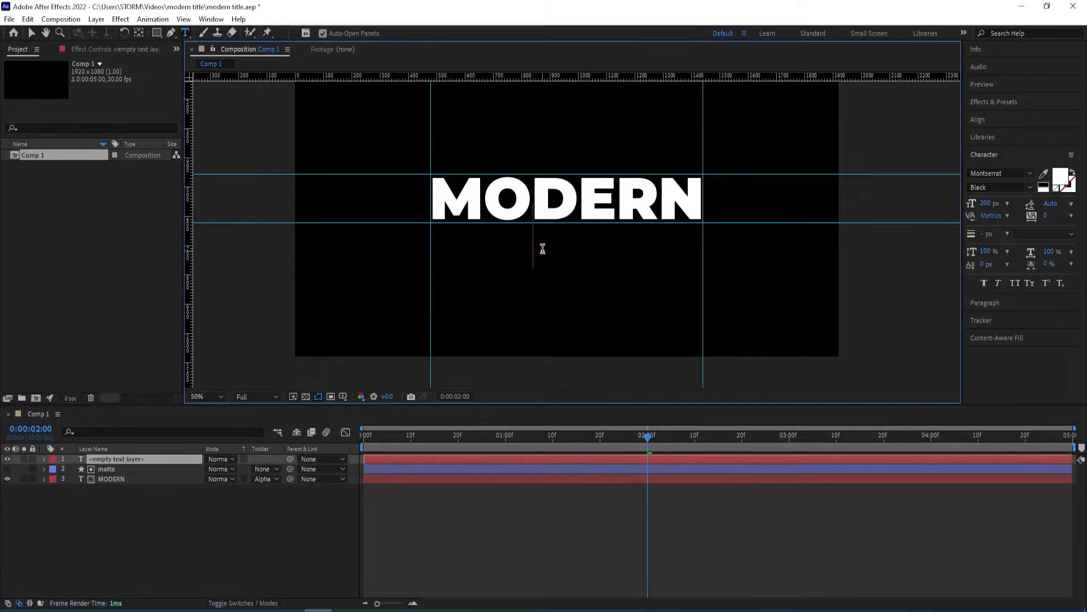
type("TITLE")
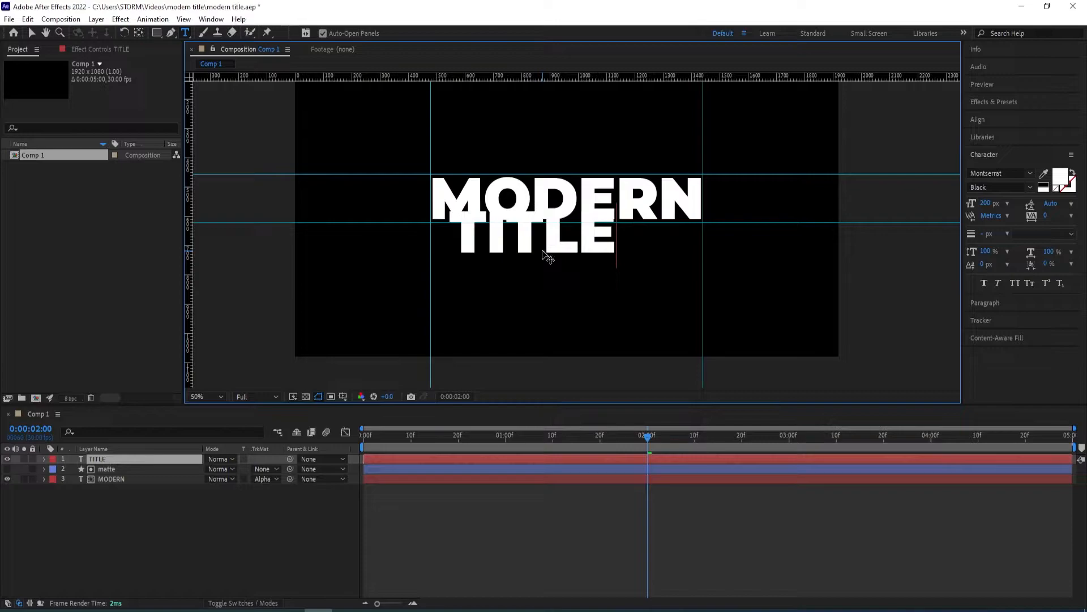
key("ctrl+a")
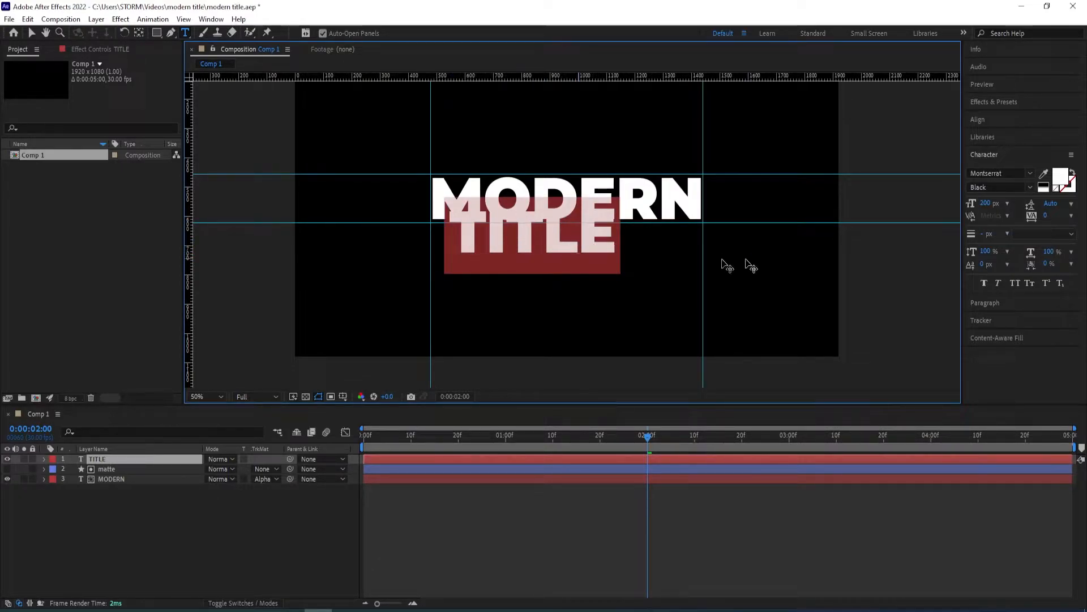
left_click(986, 205)
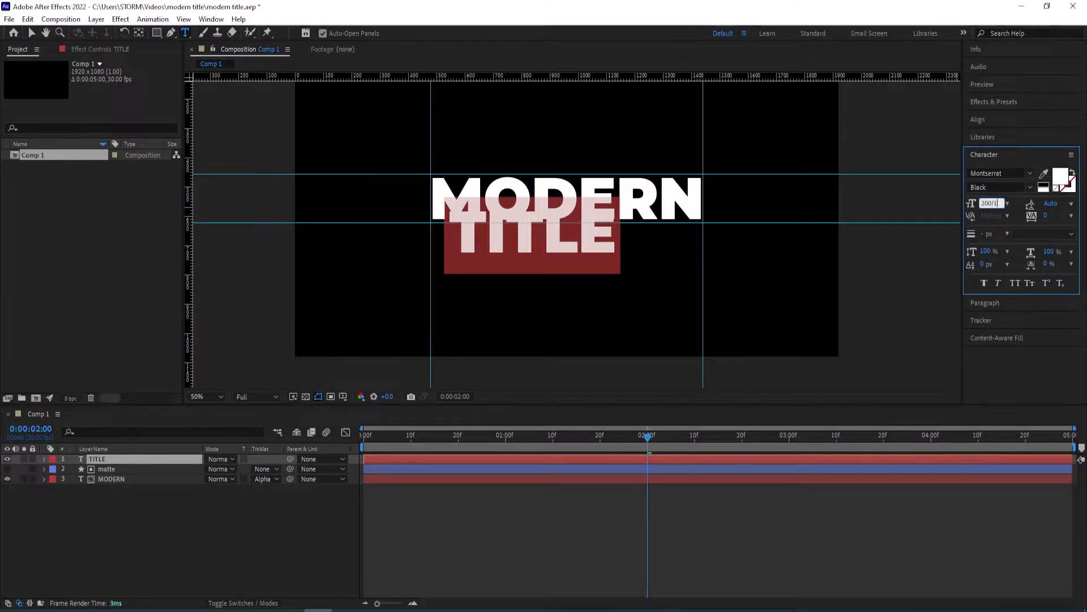
key("Return")
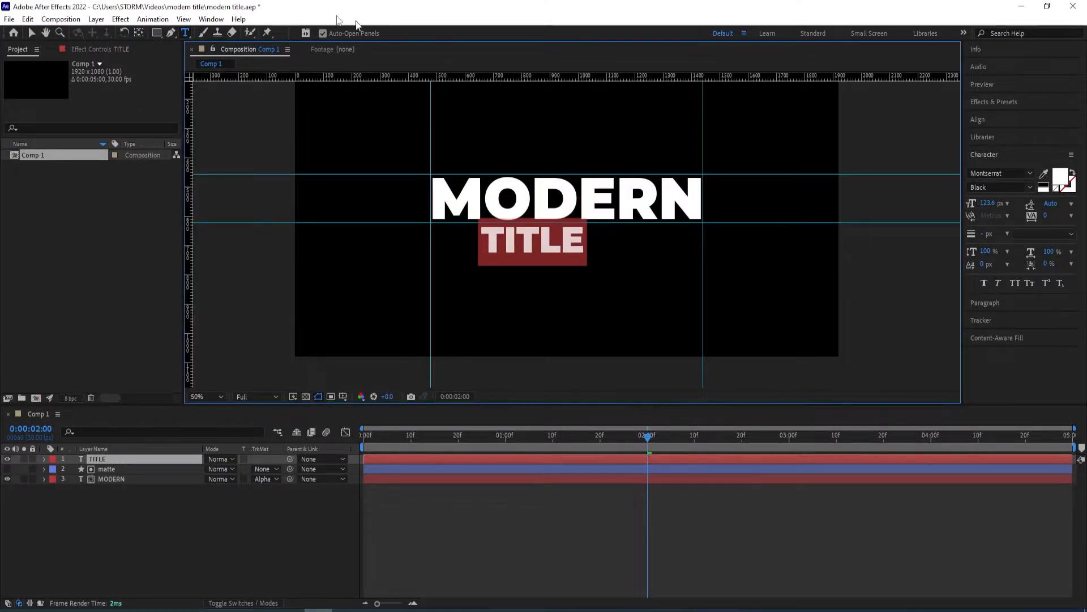
Move TITLE beneath the right end of MODERN and place a horizontal guide along the bottom of TITLE
left_click(32, 32)
left_click_drag(547, 246, 667, 241)
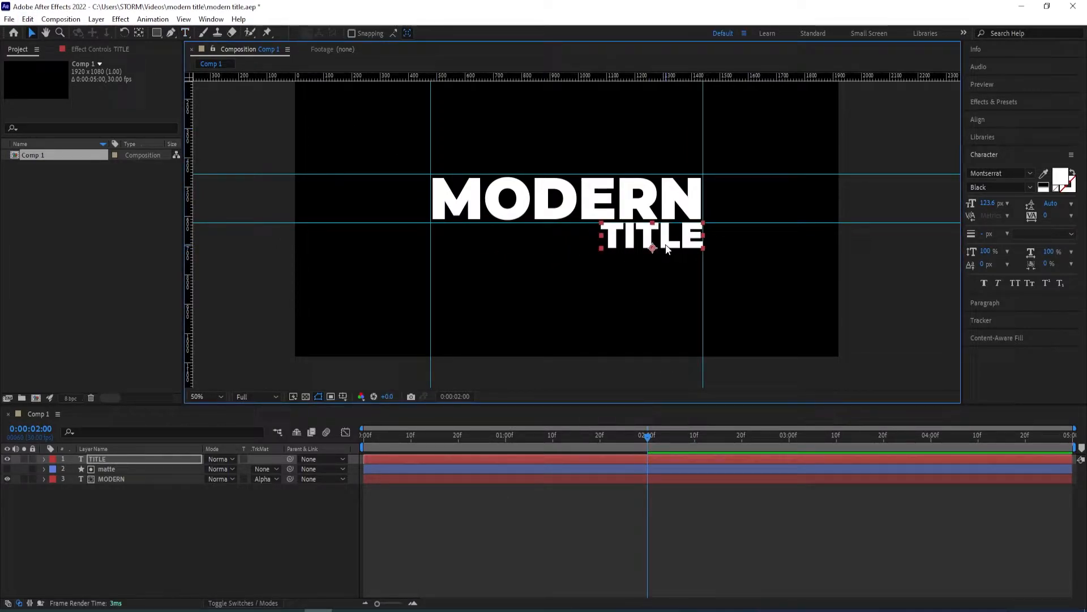
left_click_drag(606, 75, 615, 241)
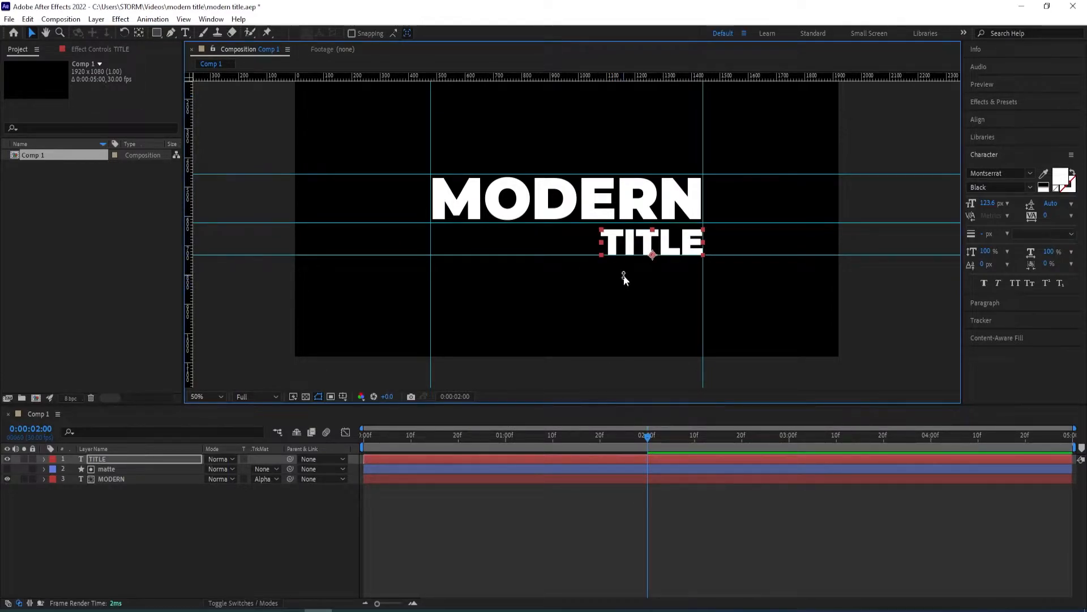
Set the TITLE layer's Position to 1256, 725 so its right edge lines up with MODERN
key("slash")
left_click(125, 456)
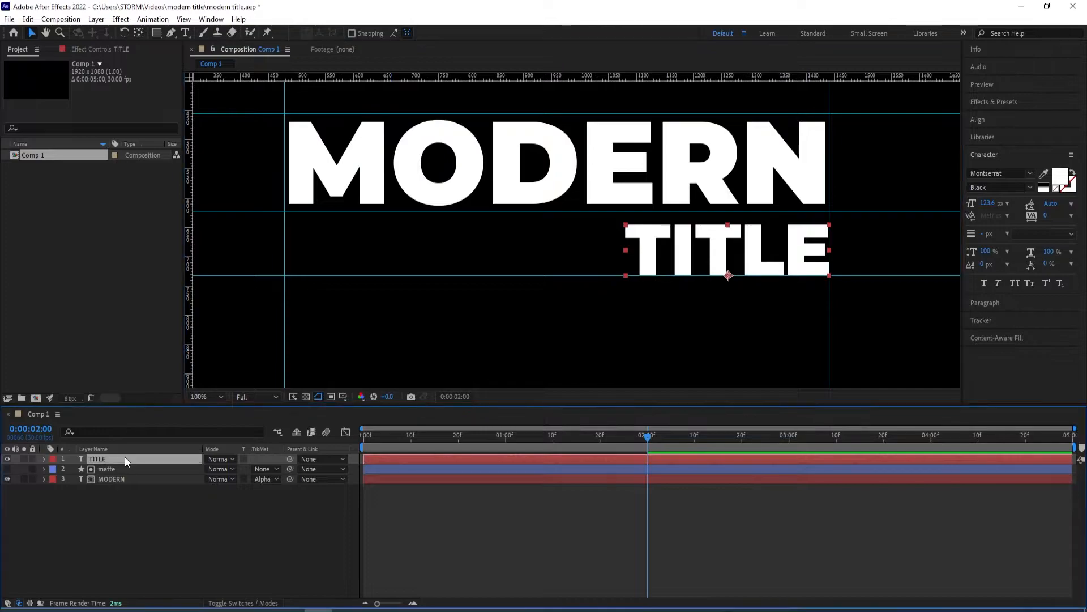
key("p")
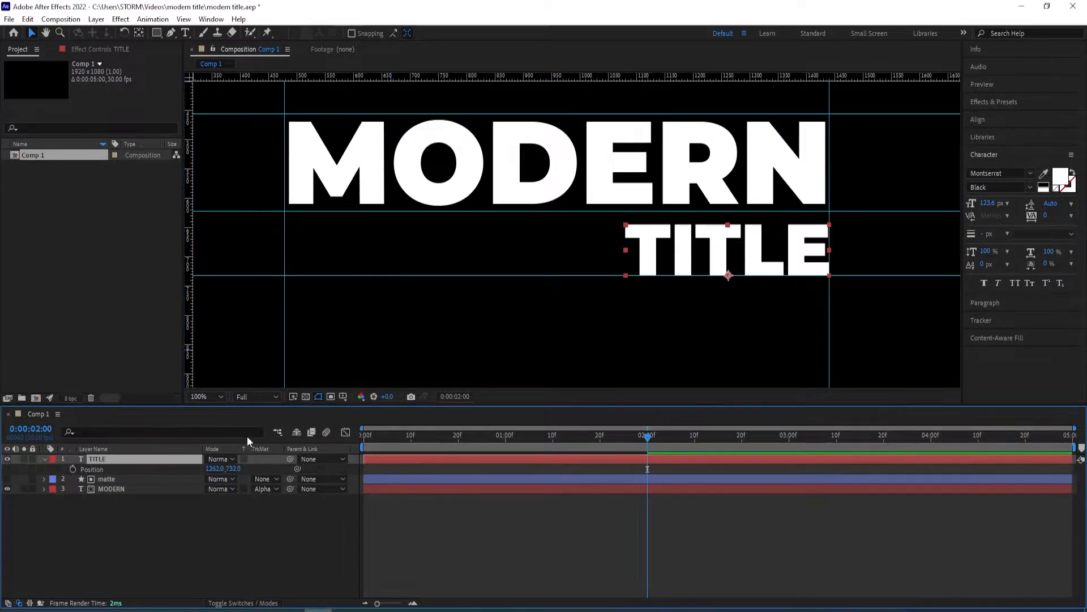
left_click_drag(211, 468, 227, 470)
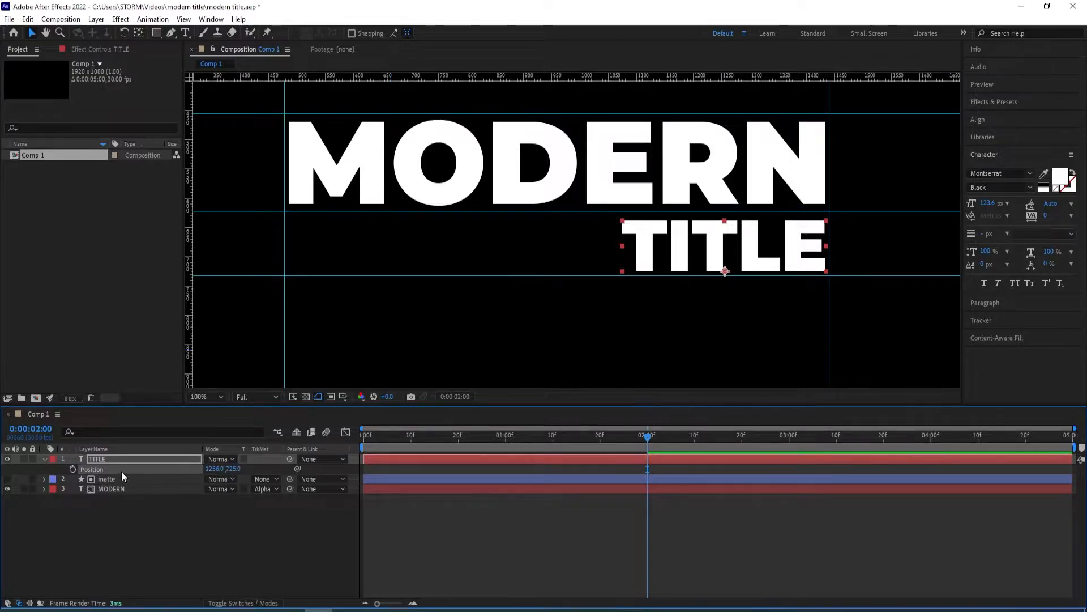
Draw a filled rectangle beneath MODERN, spanning from the first vertical guide to just before TITLE and between the two lower horizontal guides
left_click(209, 101)
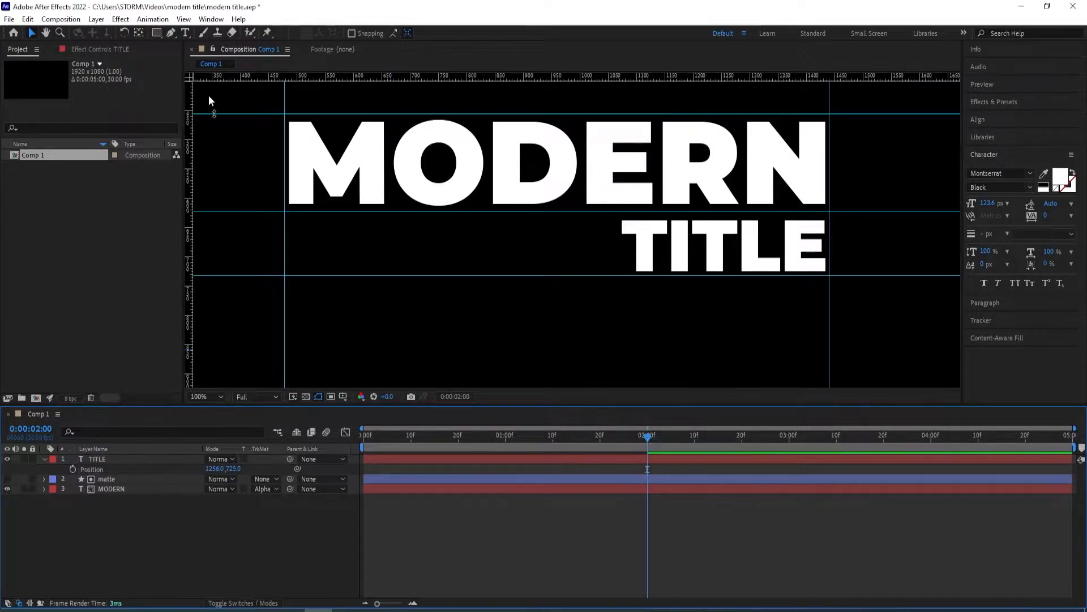
left_click(157, 33)
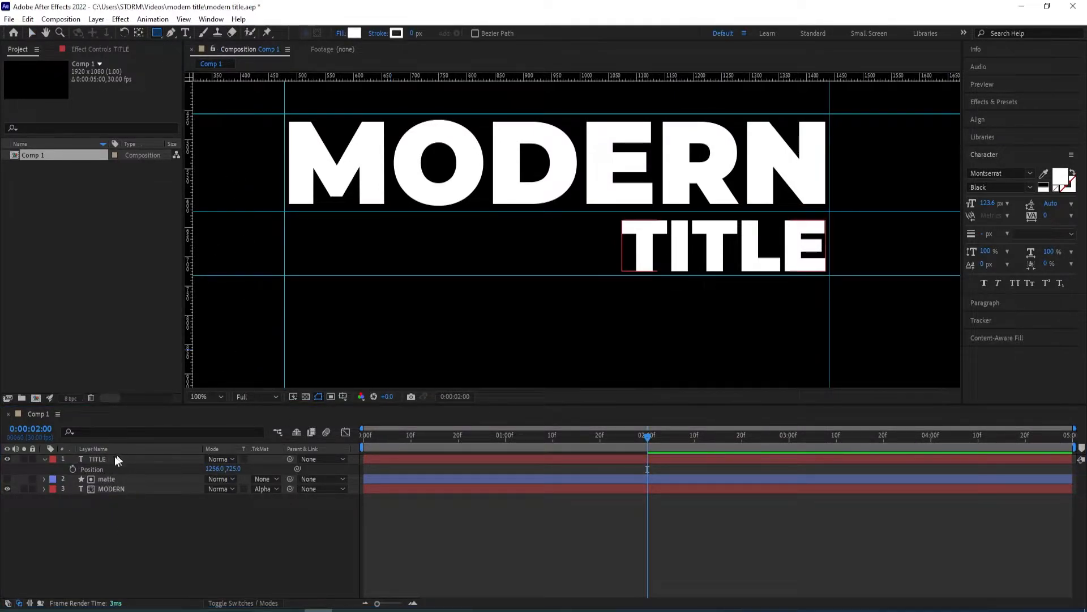
left_click_drag(285, 211, 613, 275)
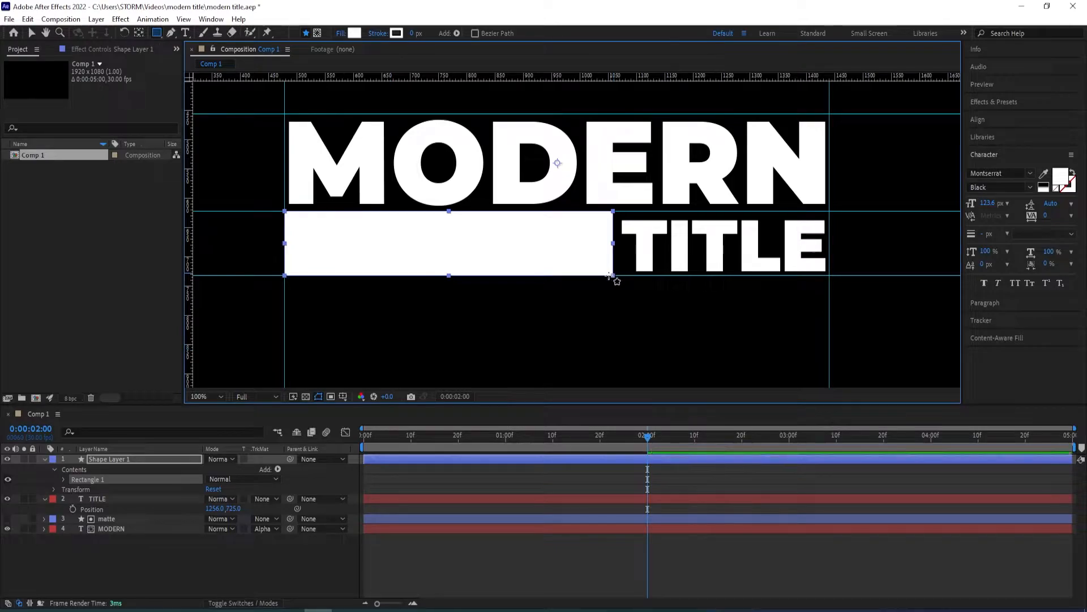
Rename the new rectangle's shape layer as matte 2
left_click(124, 456)
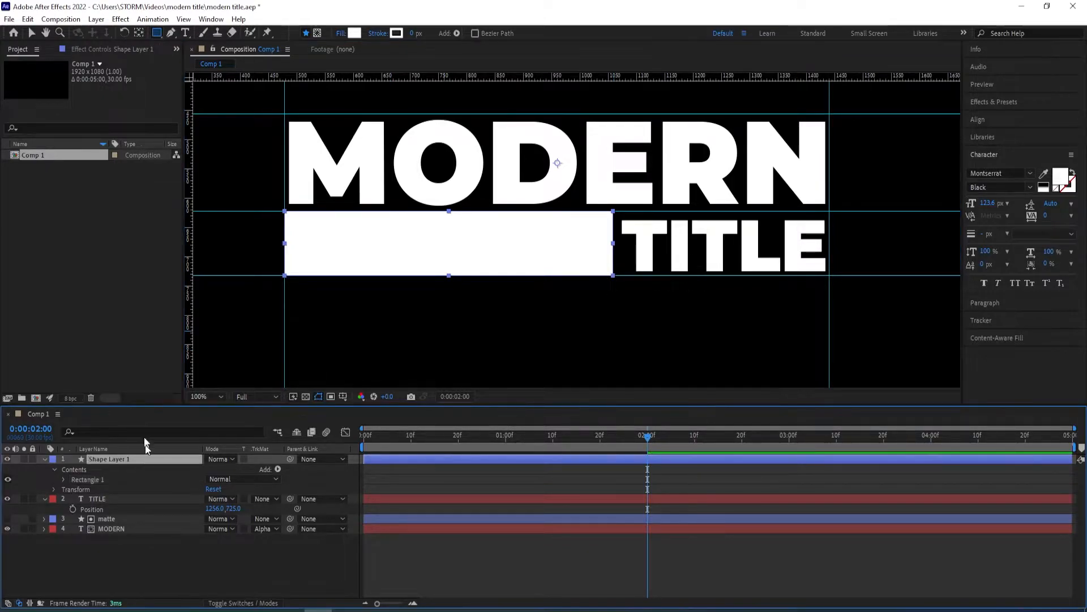
key("Return")
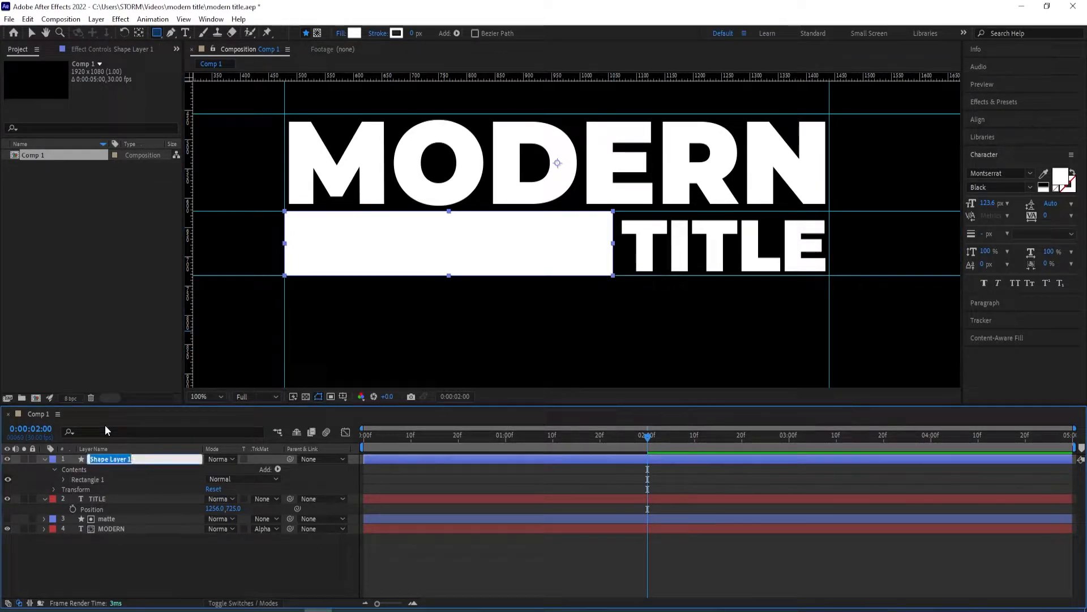
type("mask")
key("Return")
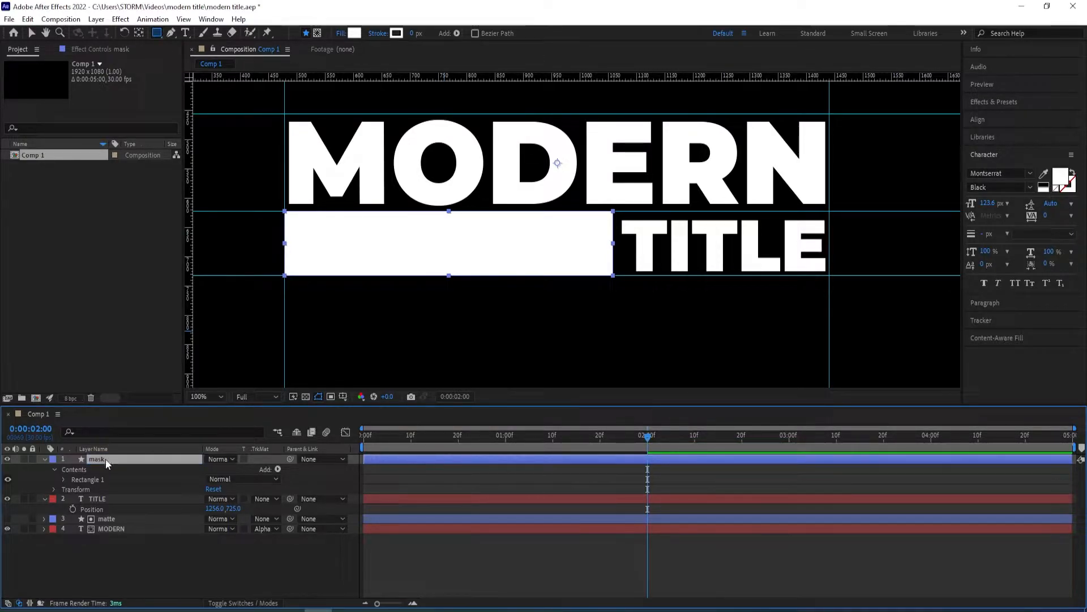
key("Return")
type("matte 2")
key("Return")
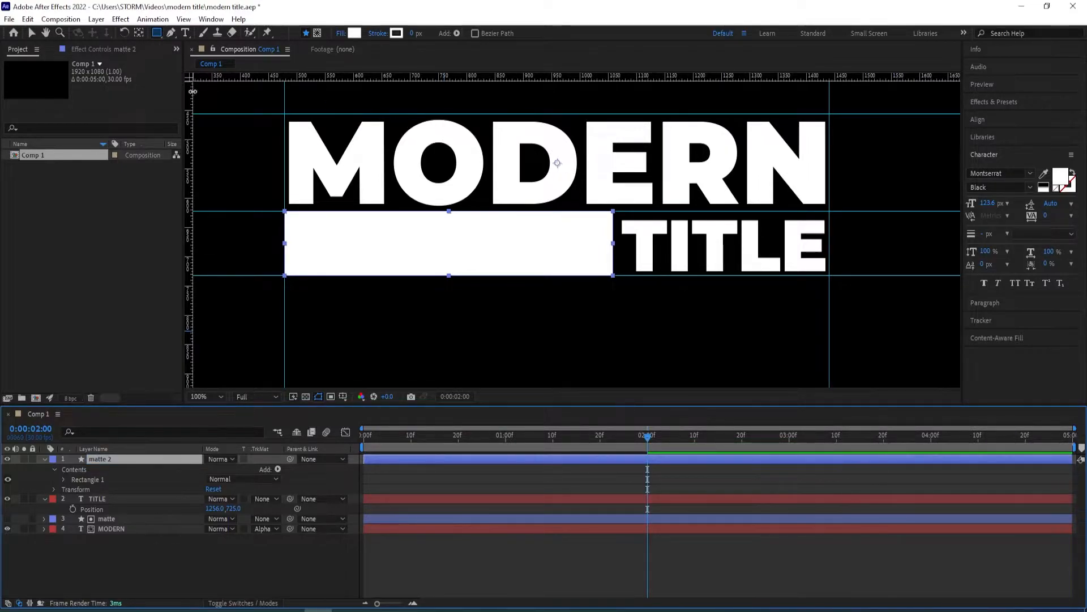
Move the matte 2 layer's anchor point to the middle of its left edge and reveal its Scale property
left_click(139, 33)
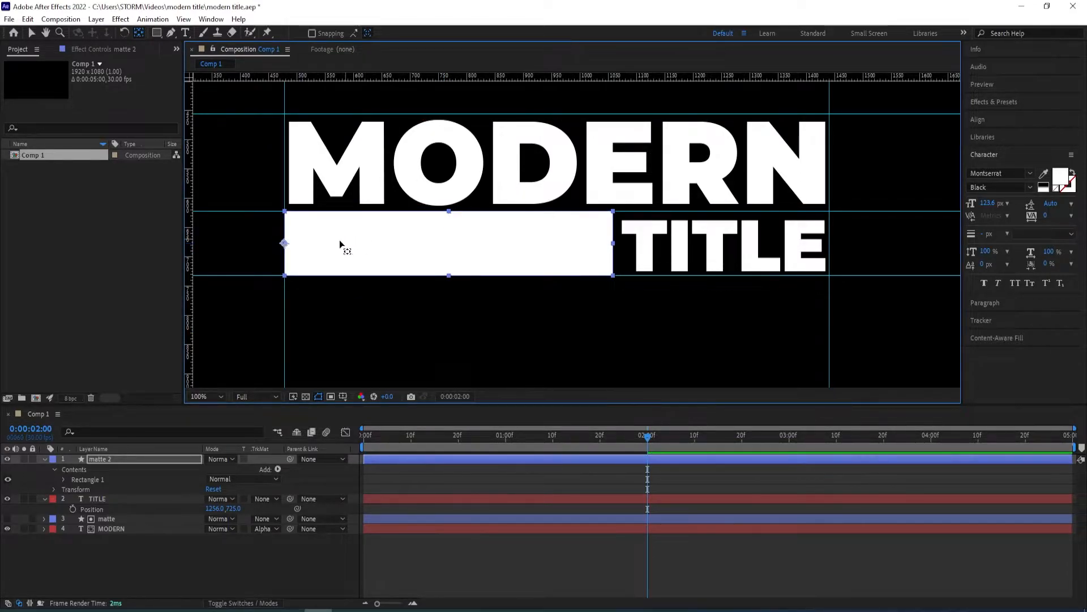
key("s")
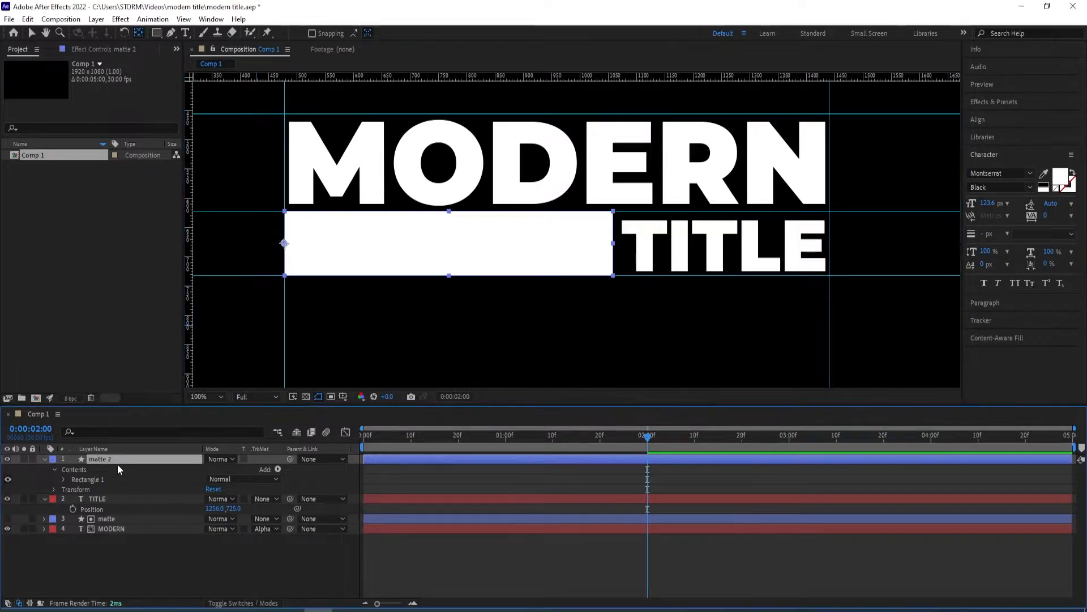
left_click(104, 479)
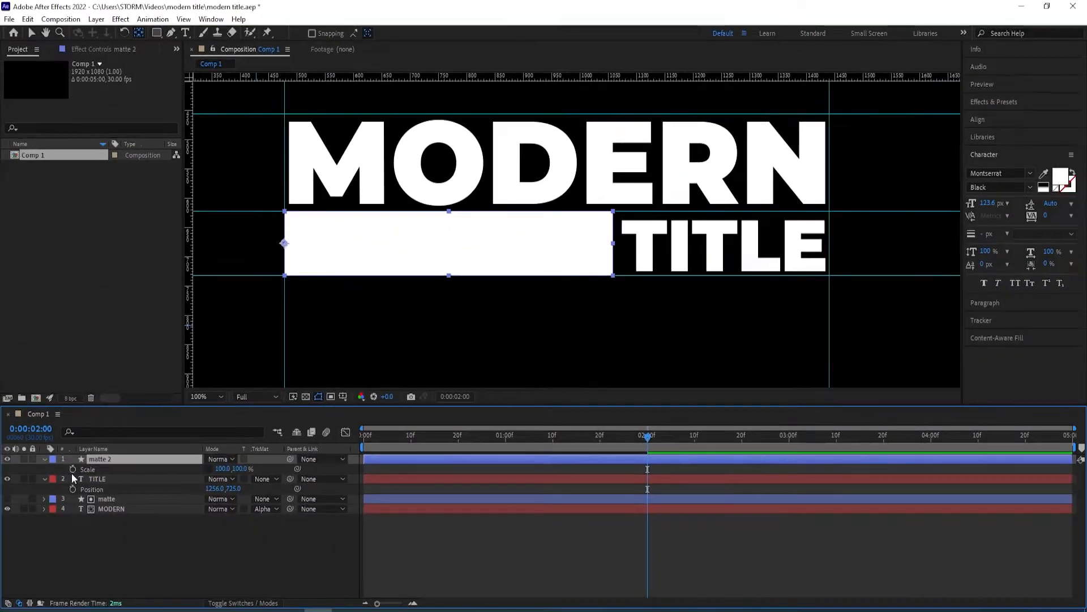
mouse_move(224, 470)
left_mouse_down()
mouse_move(200, 473)
mouse_move(229, 474)
left_mouse_up()
key("ctrl+z")
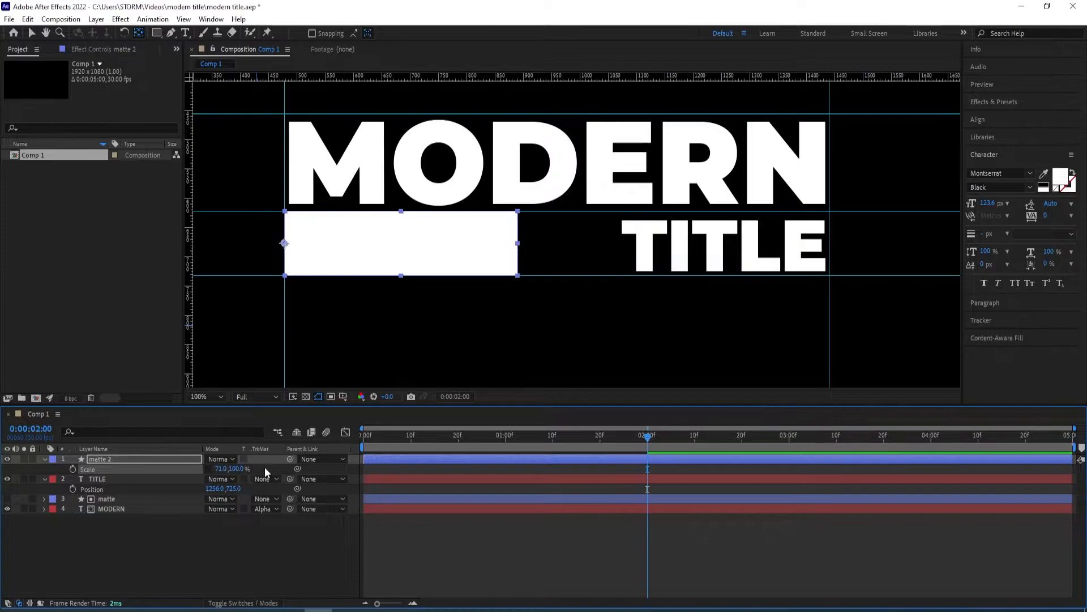
key("ctrl+z")
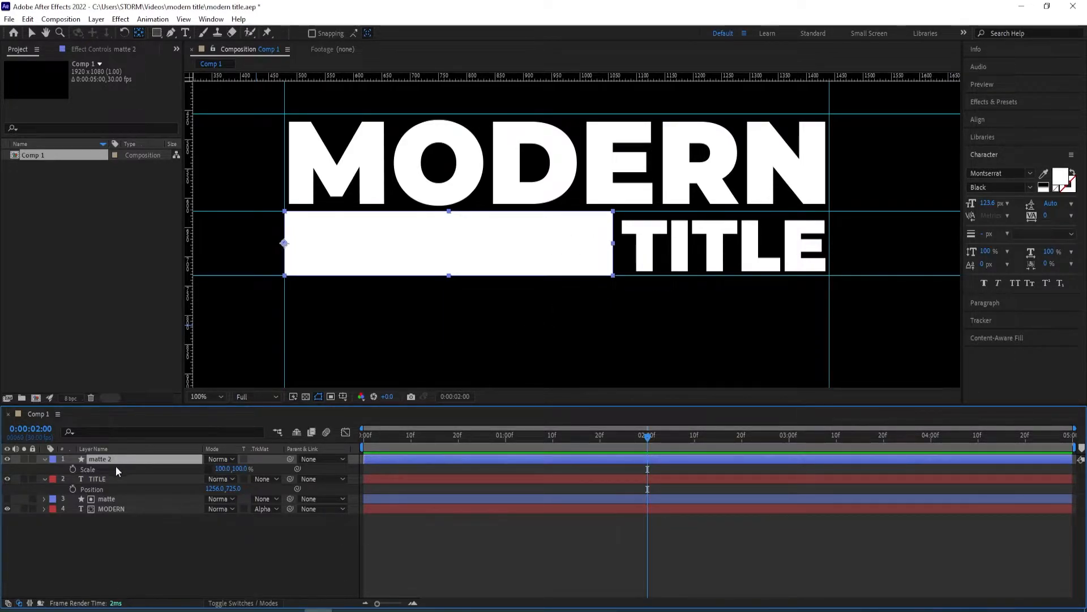
Set matte 2's vertical Scale to 91% and lower the rectangle so its bottom edge rests on the lowest guide
mouse_move(239, 469)
left_mouse_down()
mouse_move(251, 469)
mouse_move(242, 469)
left_mouse_up()
key("period")
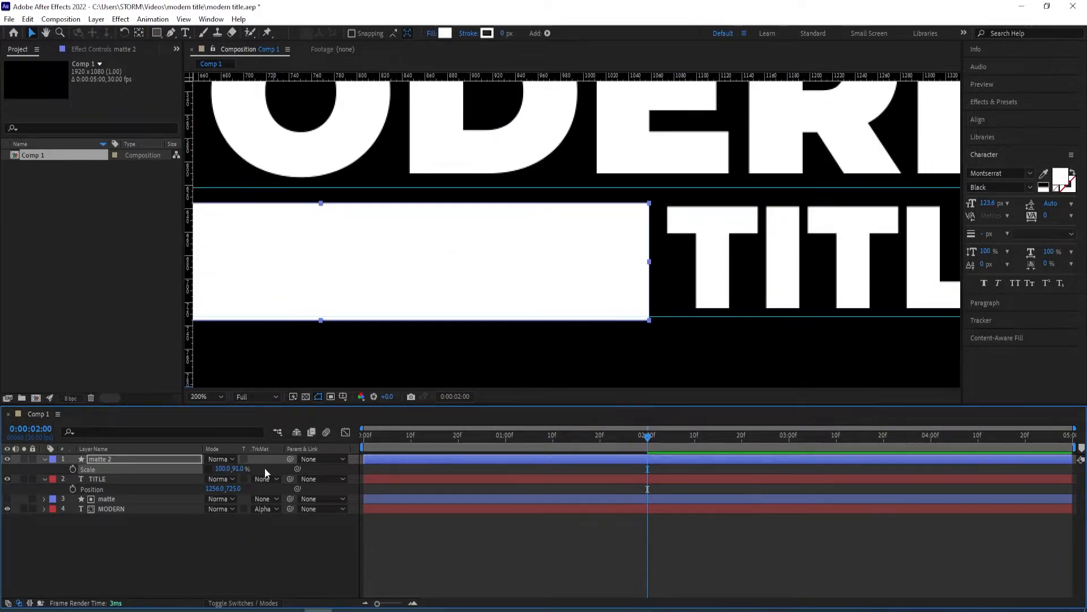
key("comma")
scroll(606, 218, "down", 1)
scroll(557, 229, "up", 1)
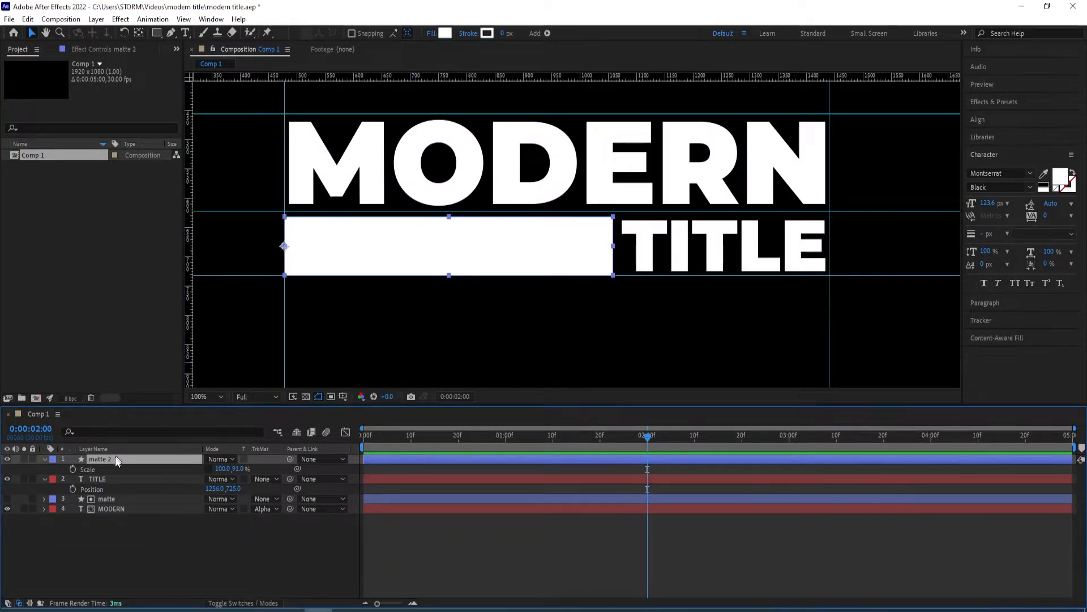
Animate matte 2's Scale with keyframes from 0, 91% at 0:00 to 100, 91% at 2 seconds
left_click(72, 469)
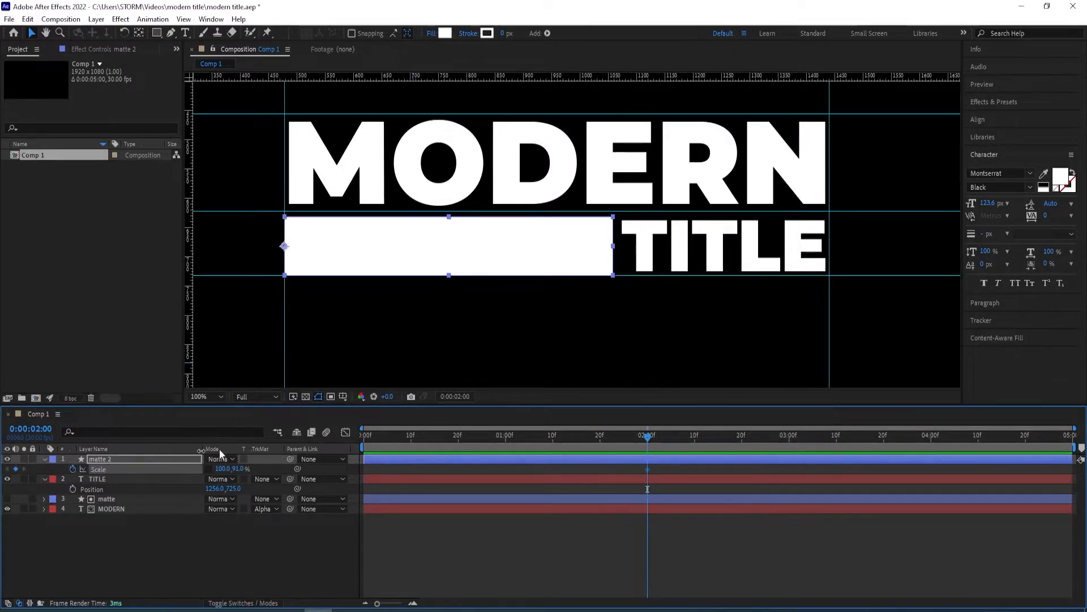
left_click_drag(644, 444, 350, 444)
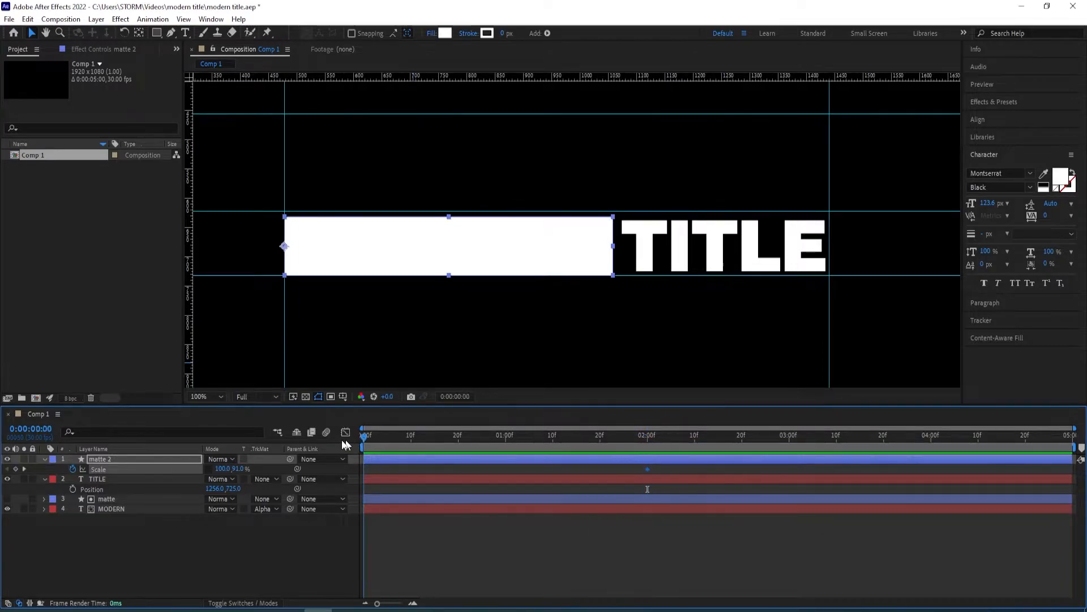
left_click_drag(222, 470, 197, 470)
left_click(222, 469)
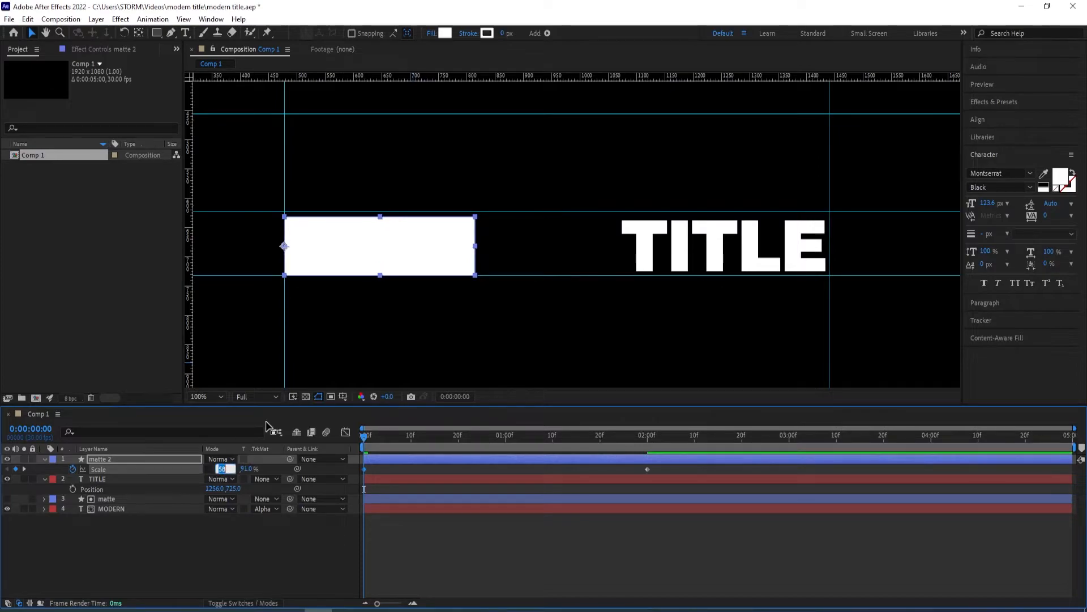
type("0")
key("Return")
left_click_drag(364, 444, 648, 454)
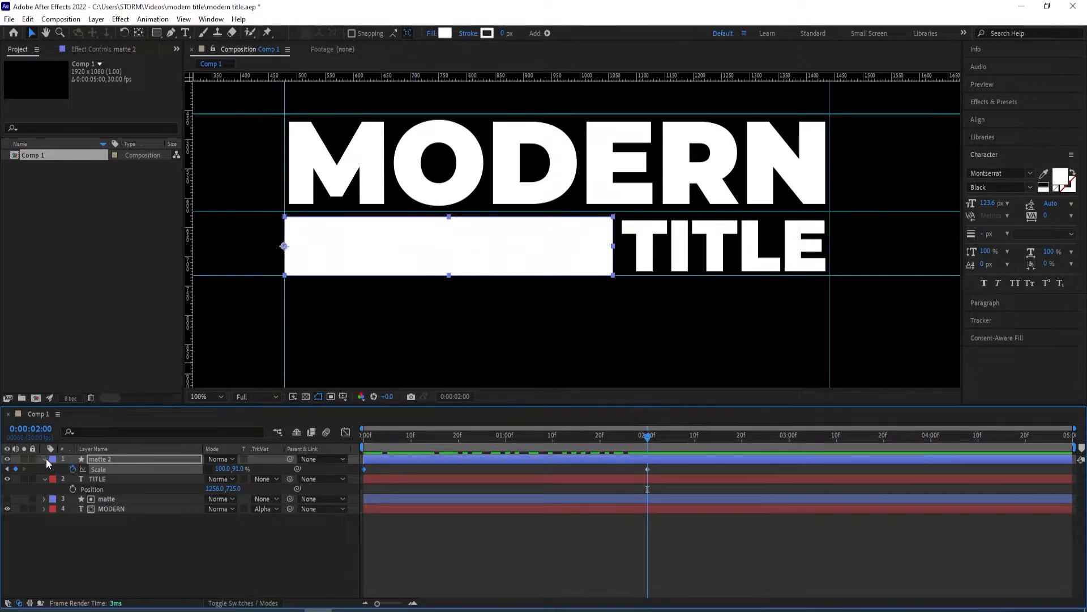
Duplicate matte 2, rename the copy mask, and move matte 2 to the bottom of the layer stack
left_click(109, 459)
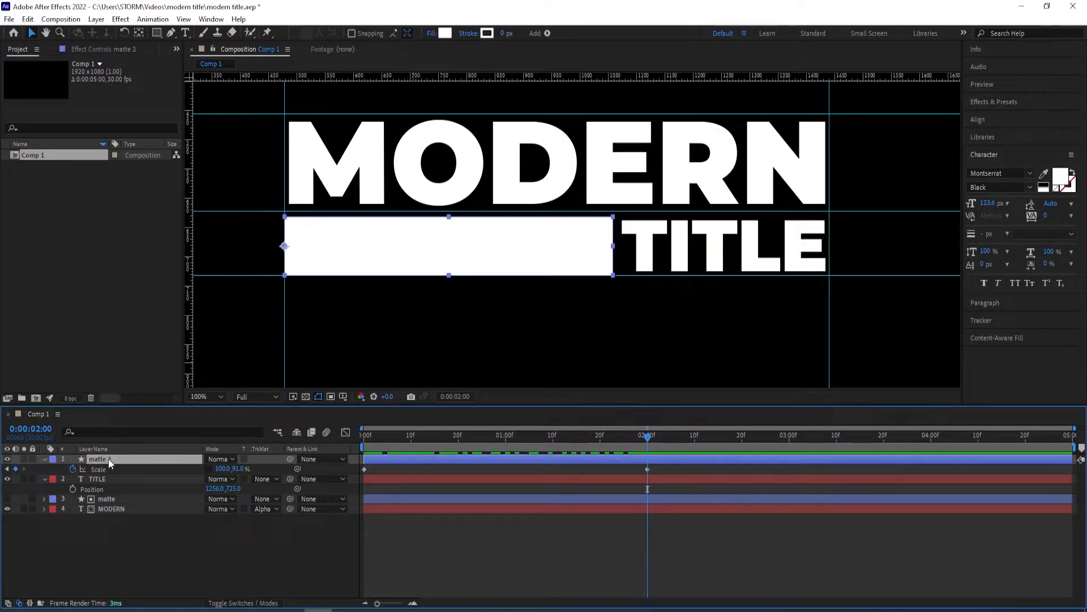
key("ctrl+d")
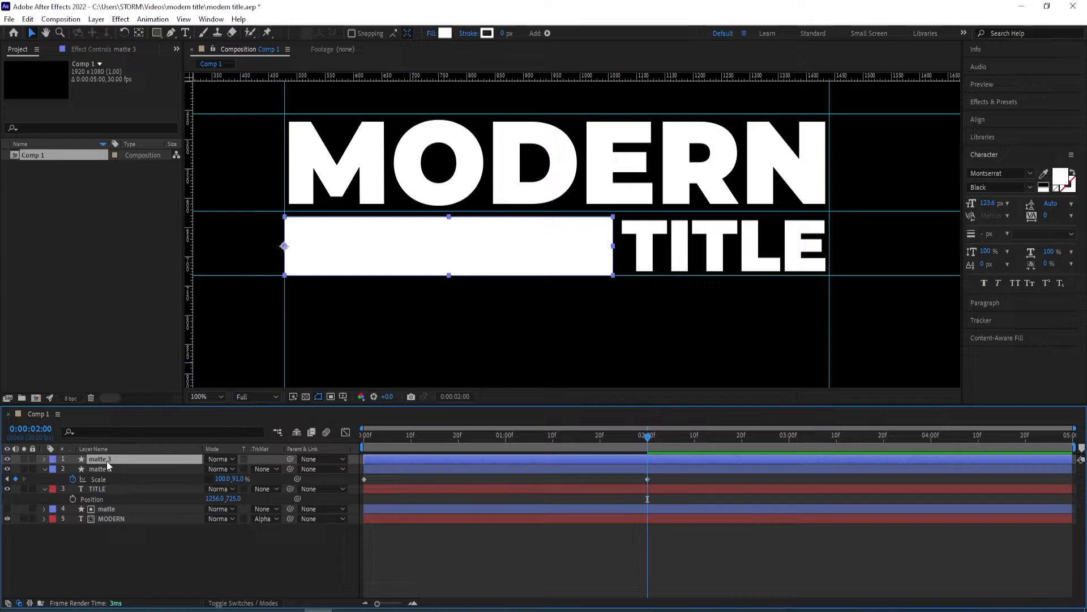
key("Return")
type("mask")
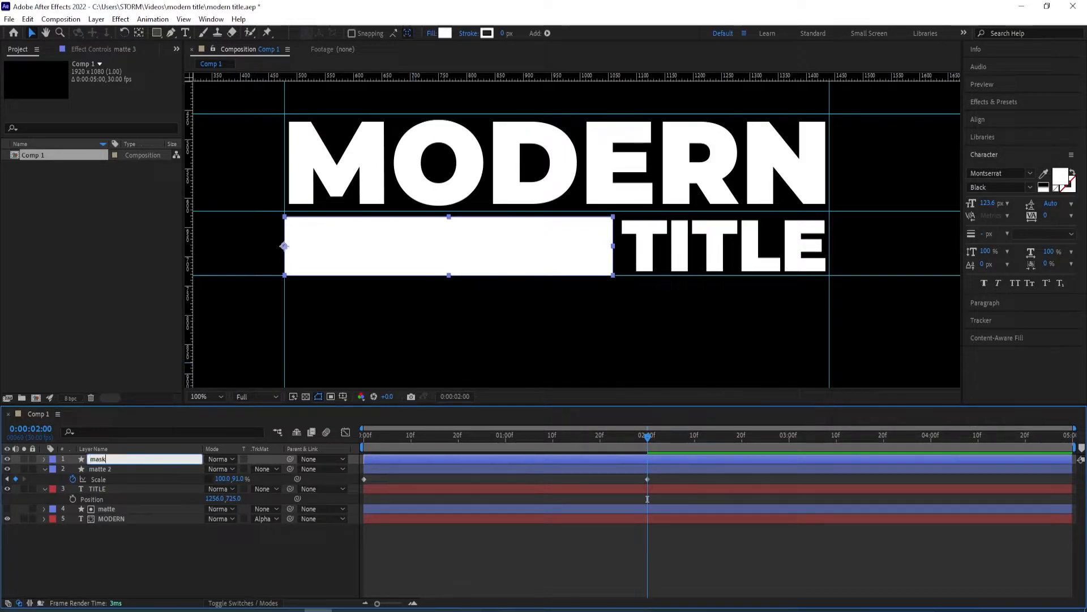
key("Return")
left_click_drag(98, 475, 106, 535)
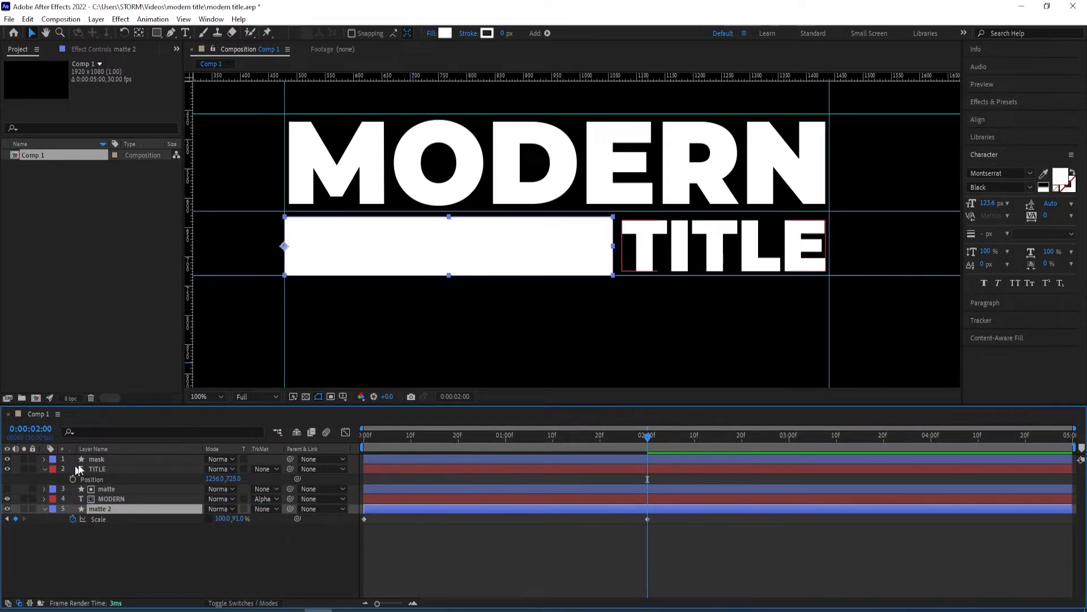
Remove the Scale keyframes from the mask layer, keeping its full-width scale of 100, 91%
left_click(97, 458)
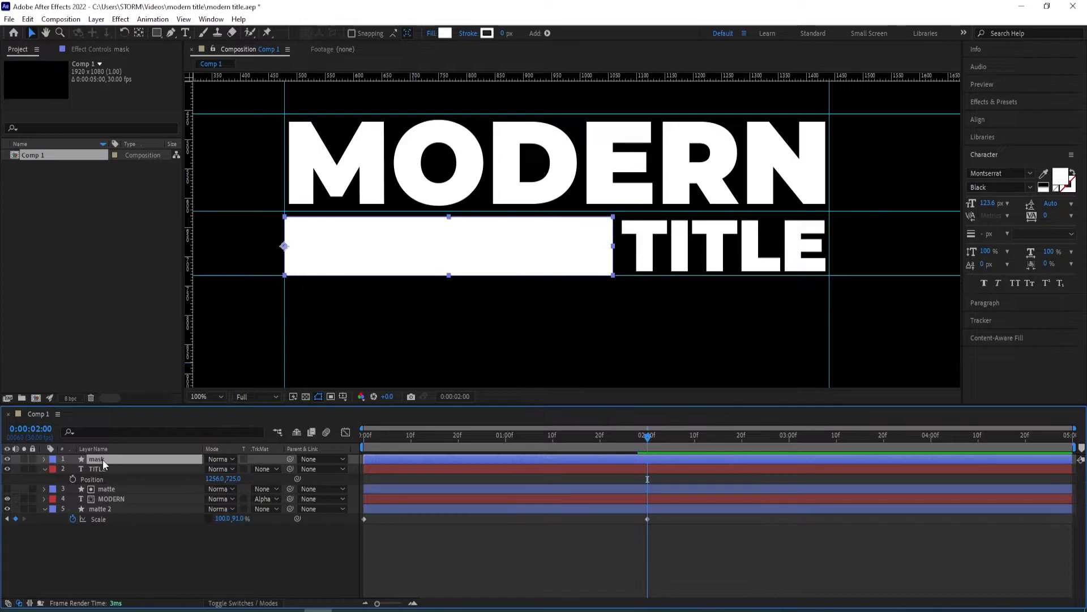
key("ctrl+v")
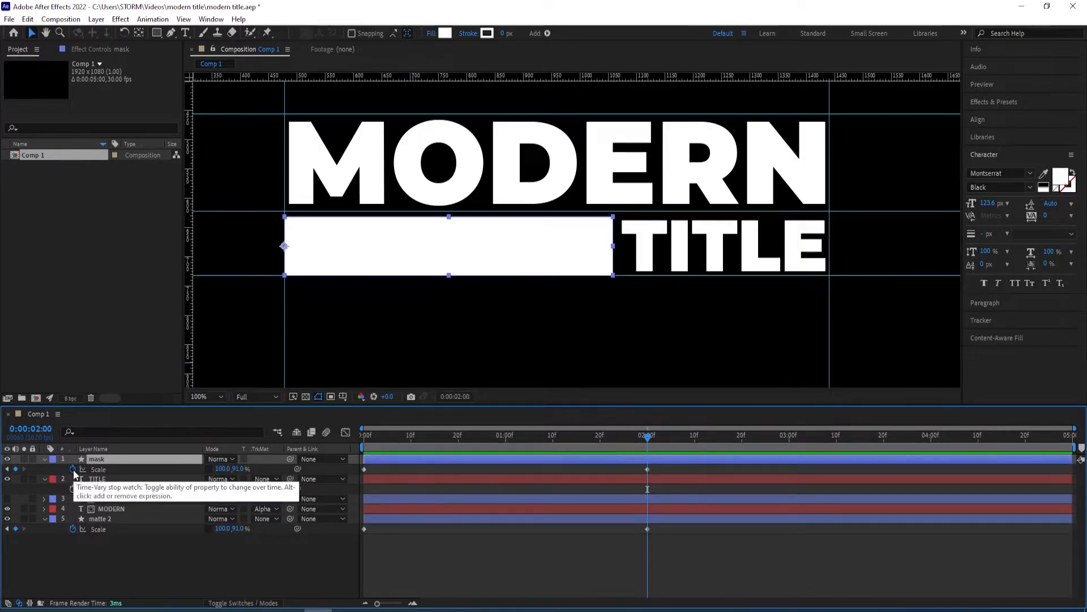
left_click(73, 469)
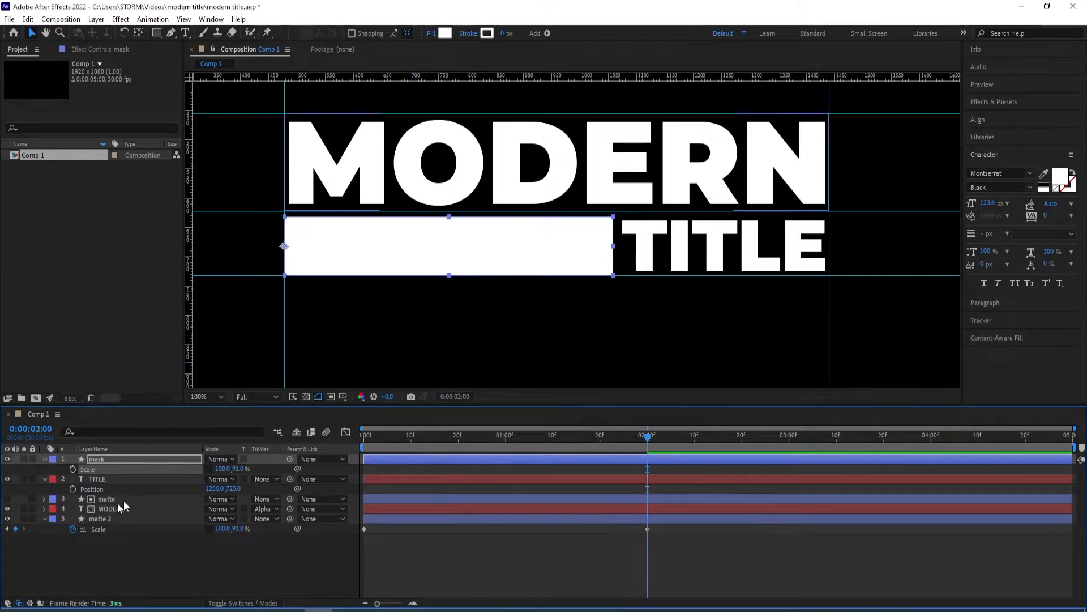
Apply the mask layer to TITLE as an alpha track matte and widen its horizontal Scale to 168% to cover TITLE
left_click(109, 481)
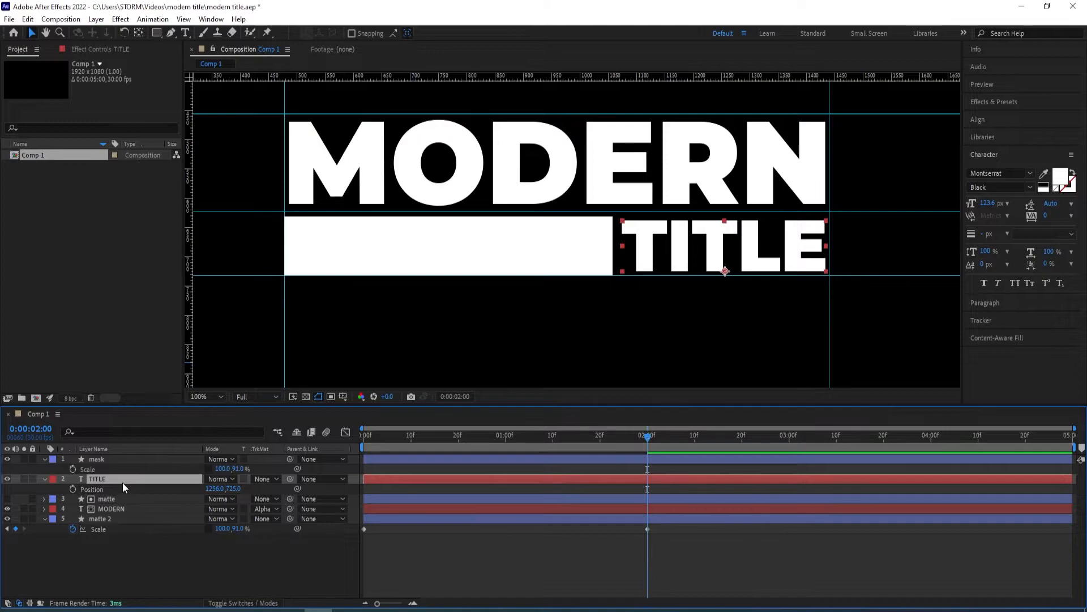
left_click(264, 480)
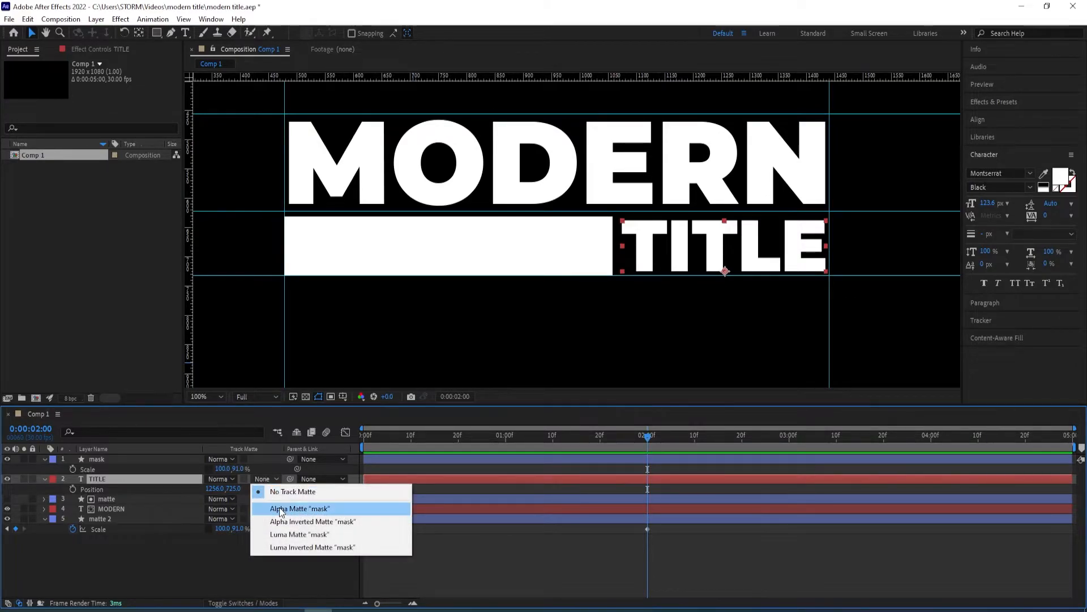
left_click(280, 505)
key("ctrl+Up")
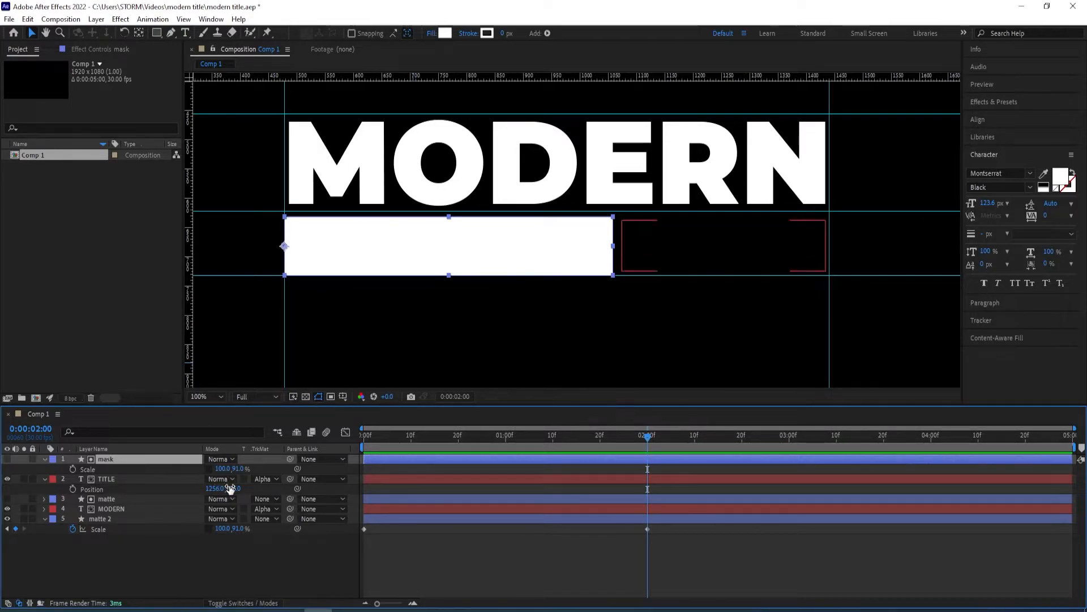
left_click_drag(221, 469, 260, 469)
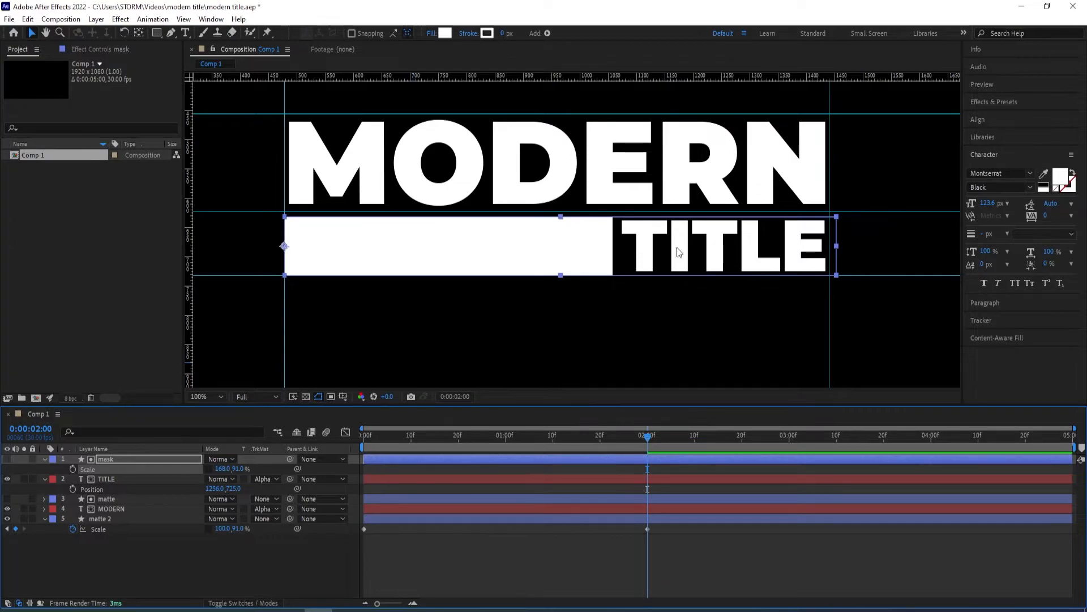
Animate TITLE's Position with a keyframe at 2 seconds on its current spot and one at 0:00 set to 286, 725
left_click(112, 479)
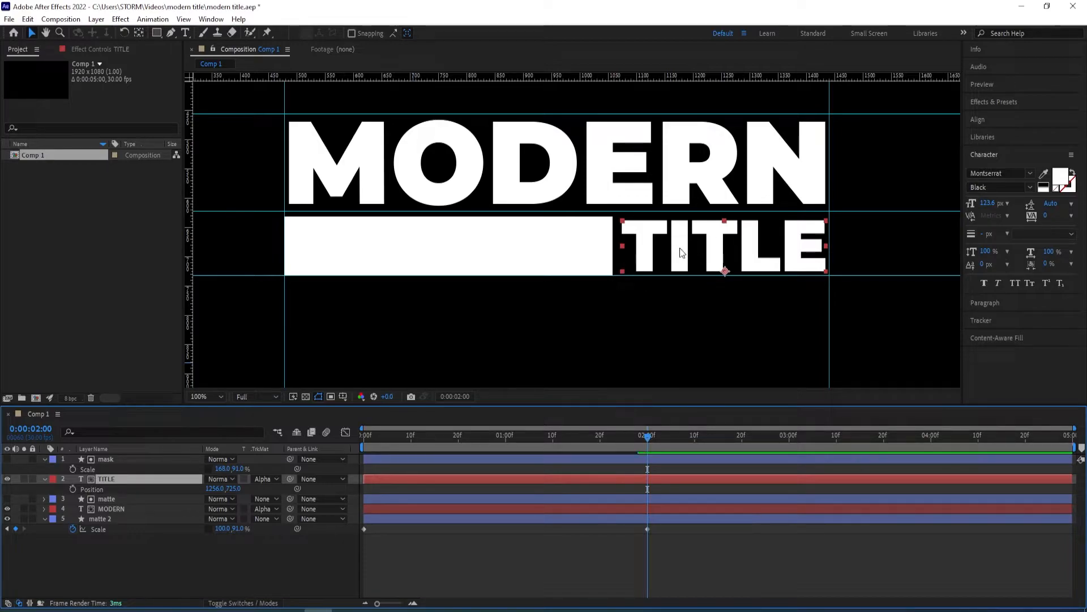
left_click(72, 489)
left_click_drag(646, 438, 348, 437)
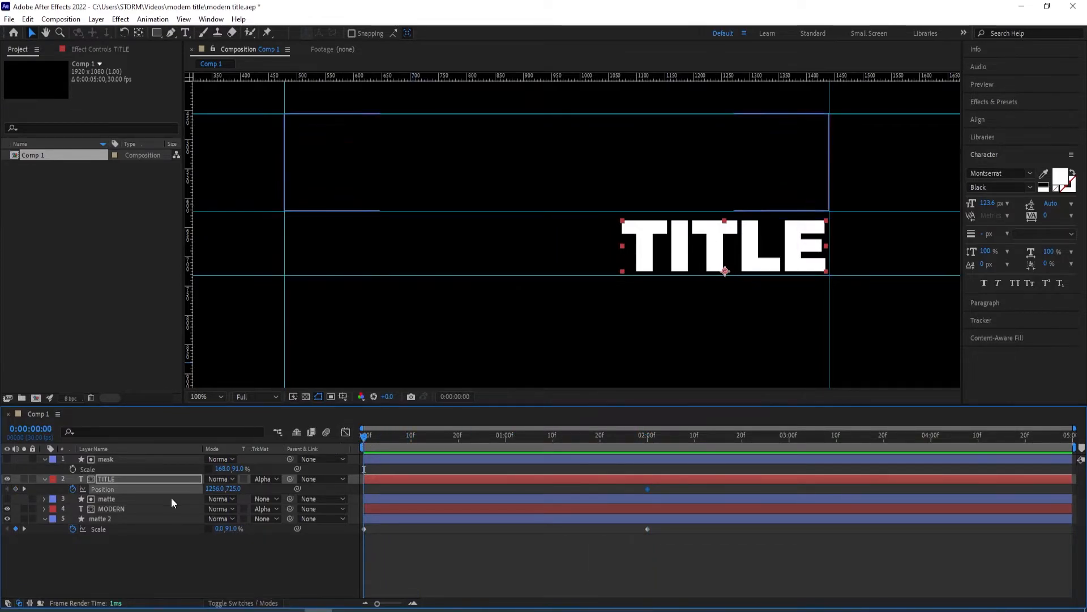
left_click_drag(215, 489, 157, 487)
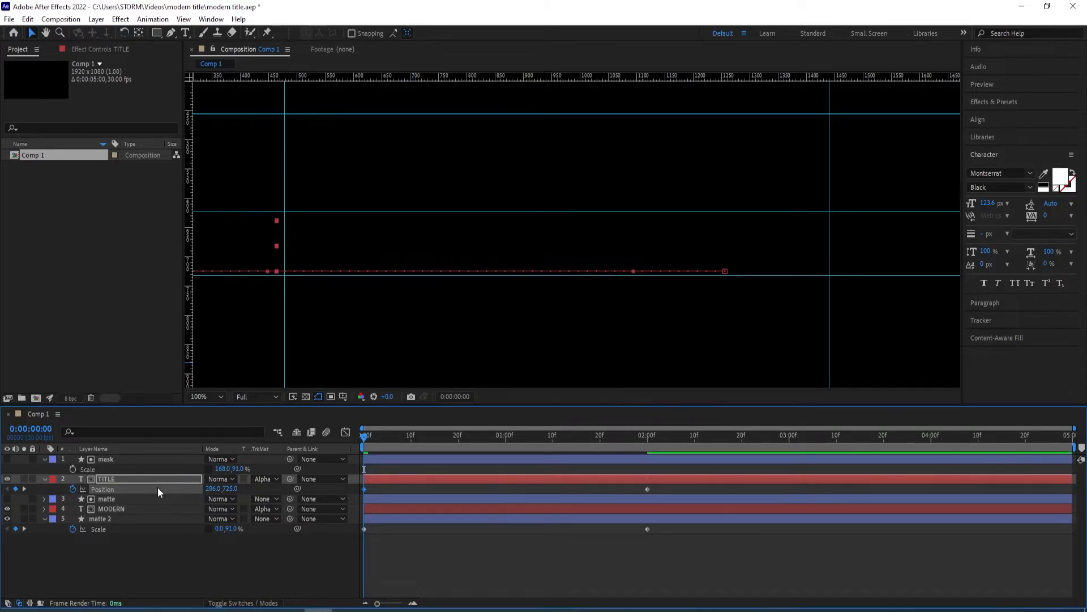
key("comma")
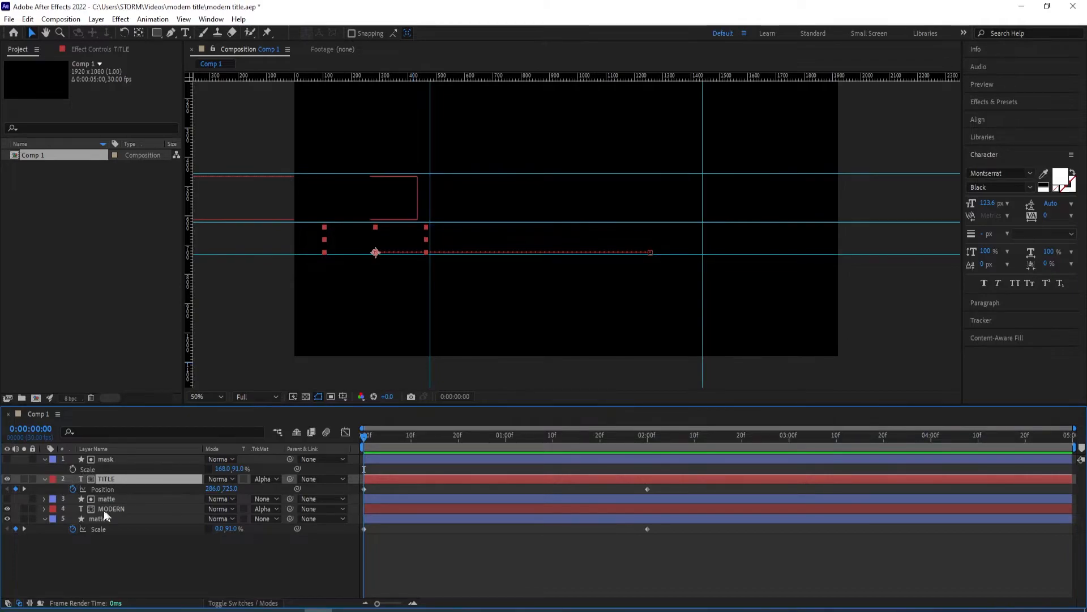
Select all layers and reveal only their keyframed properties
key("ctrl+a")
key("u")
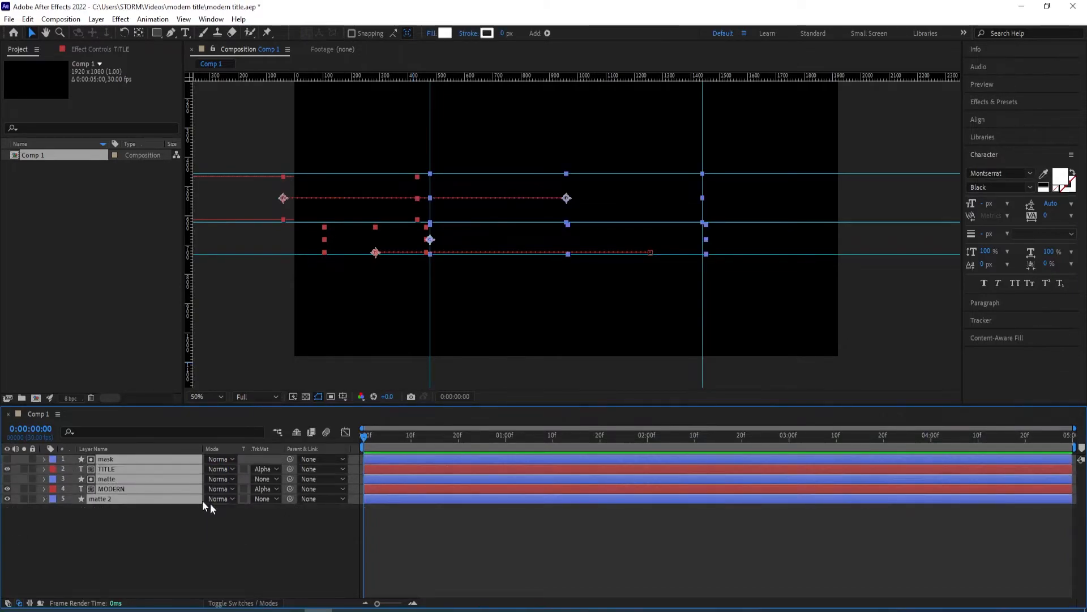
key("u")
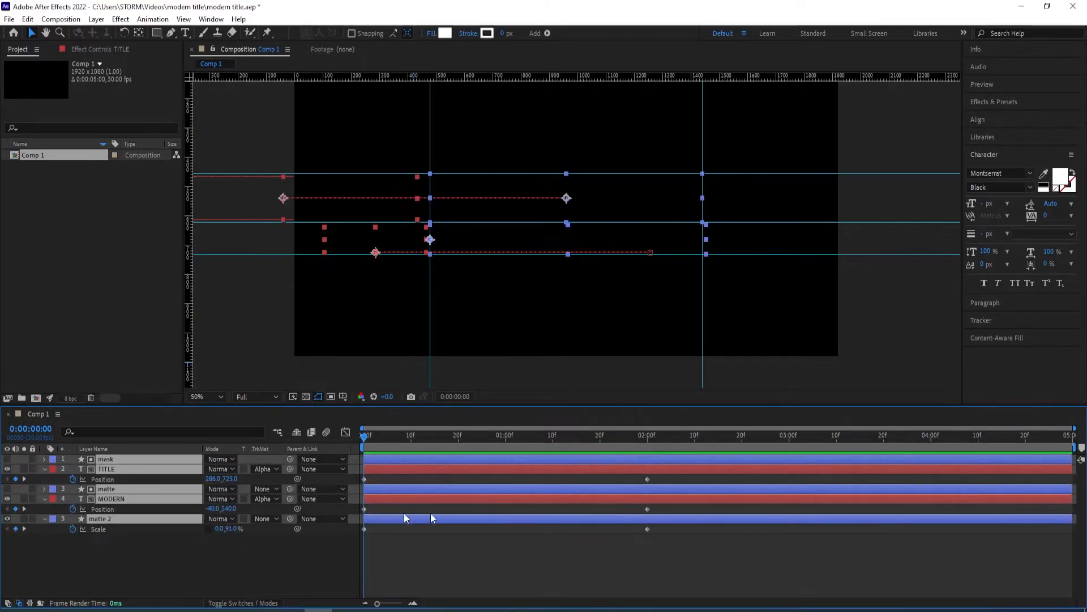
Apply Easy Ease to all Position and Scale keyframes, reshape their speed curves for a fast start and long slowdown, and preview
left_click_drag(688, 540, 363, 471)
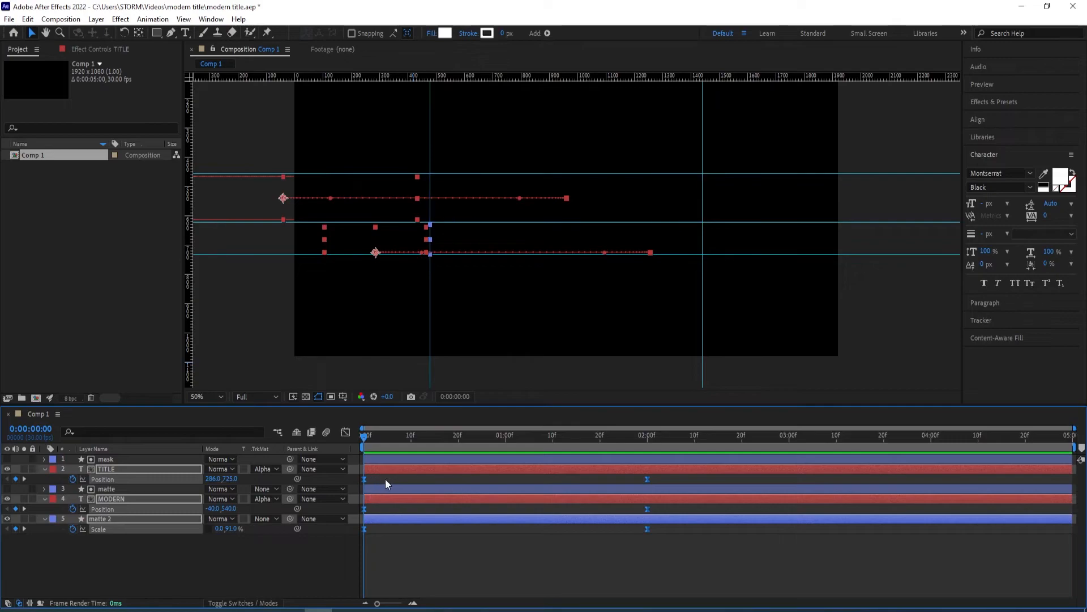
key("F9")
left_click(346, 432)
left_click_drag(696, 548, 519, 570)
left_click_drag(600, 567, 495, 567)
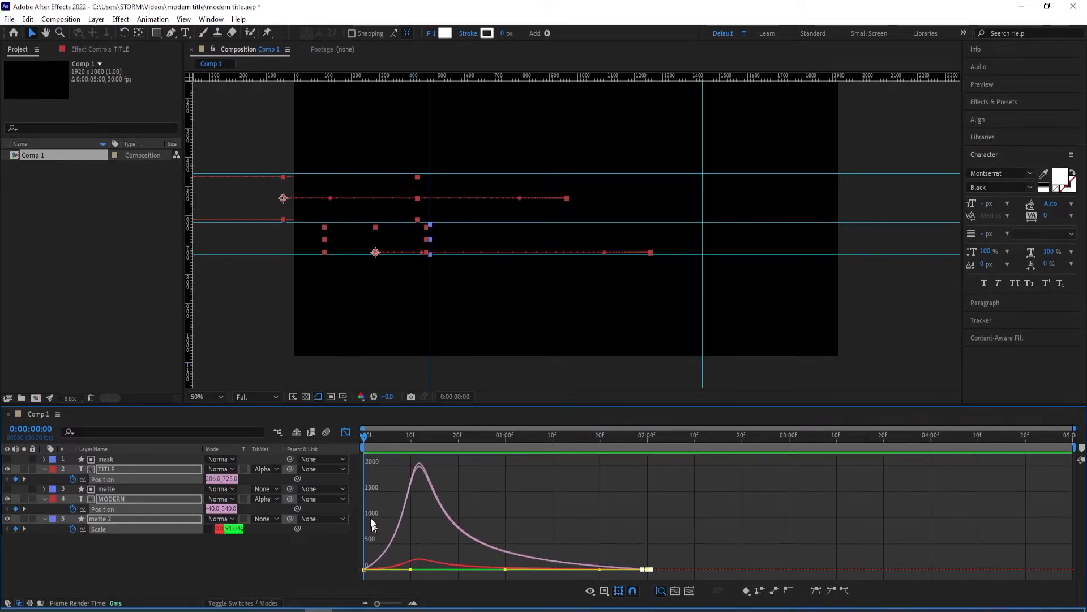
left_click(345, 432)
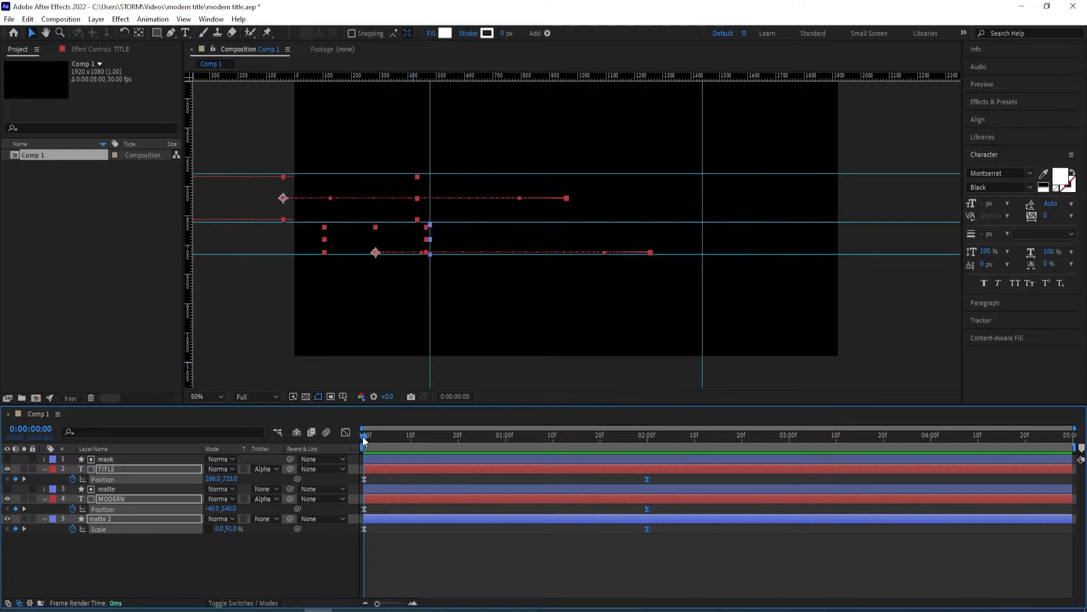
key("space")
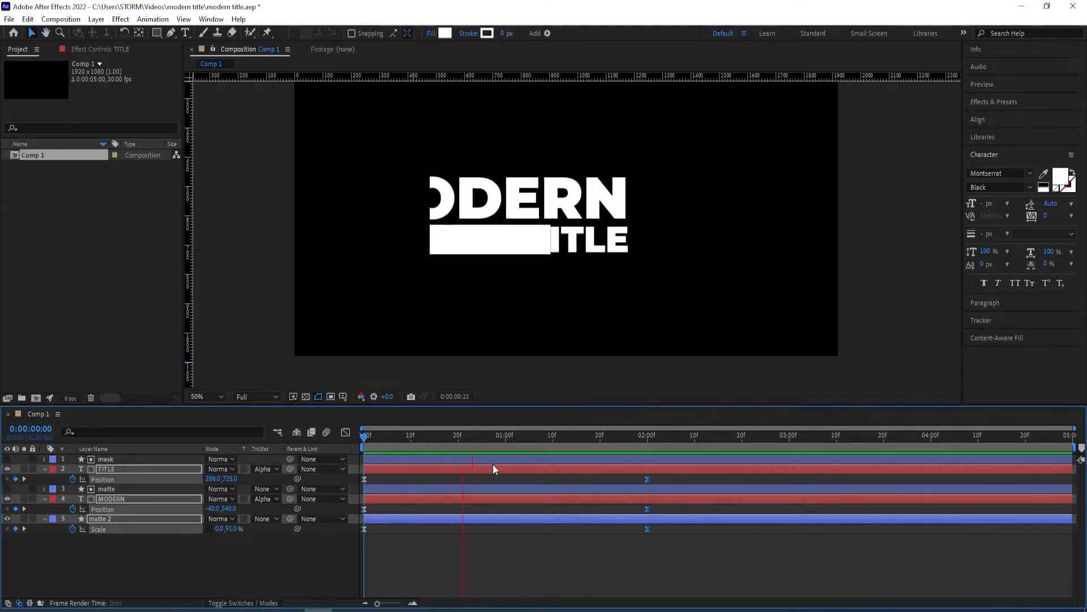
left_click(714, 436)
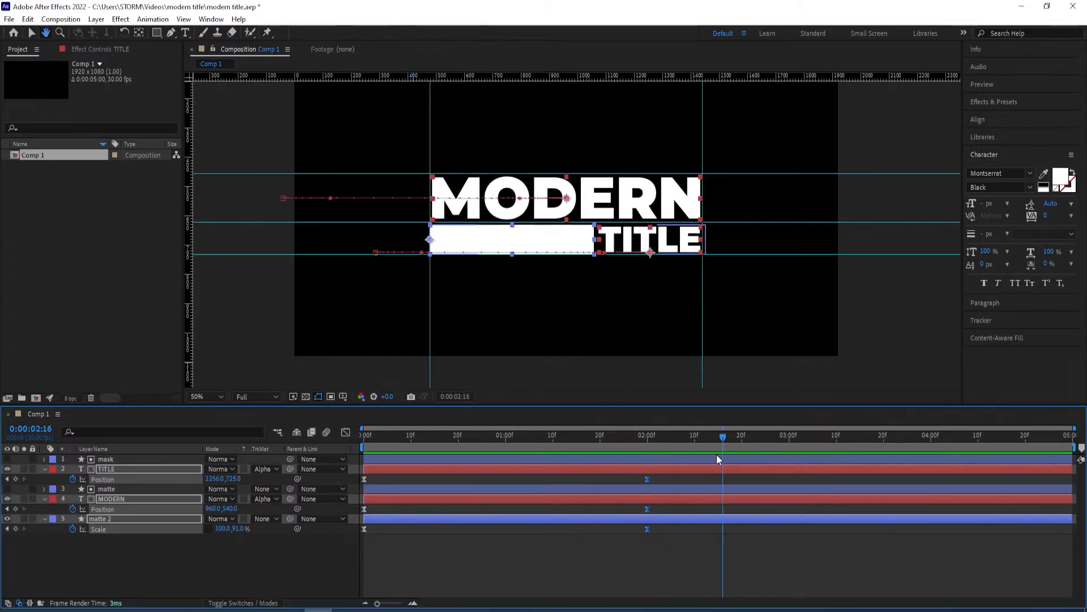
Move TITLE's first Position keyframe and matte 2's first Scale keyframe to frame 15 so both start after MODERN
left_click_drag(705, 442, 462, 435)
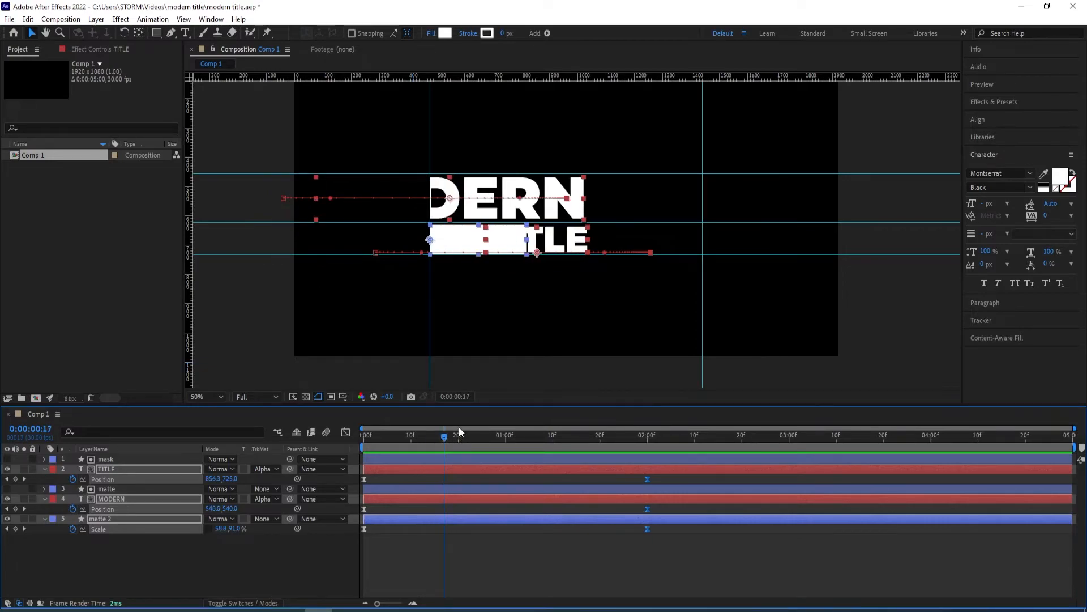
key("Page_Up")
key("Page_Up")
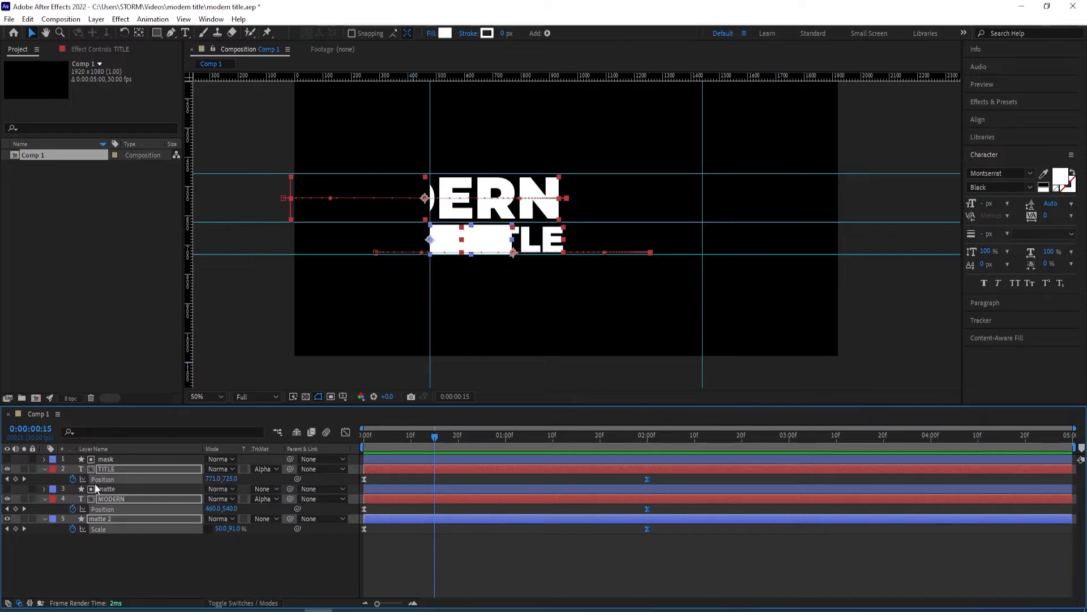
left_click(105, 470)
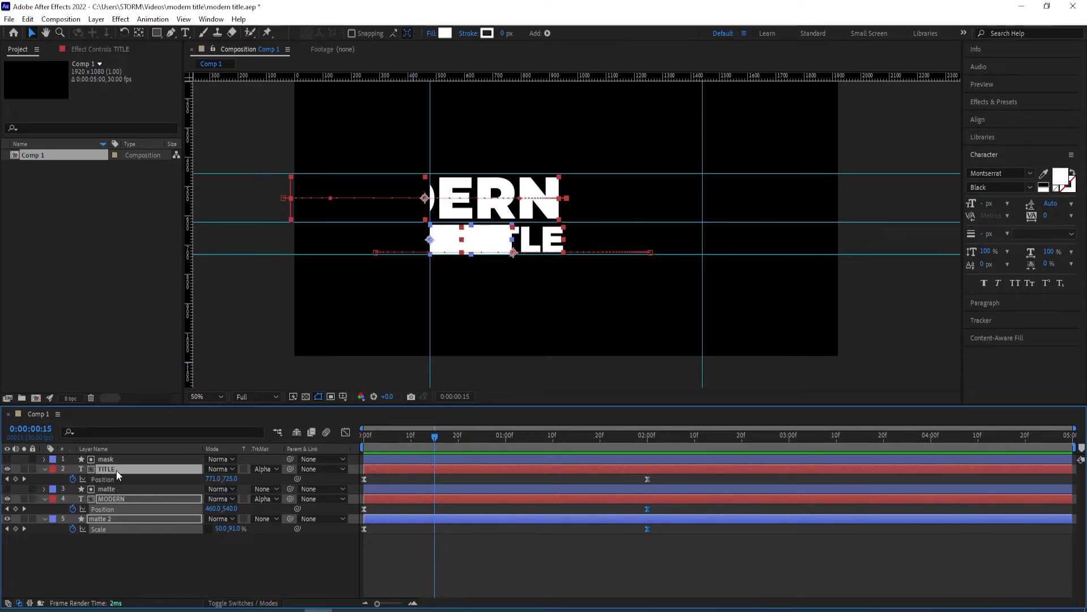
left_click(364, 479)
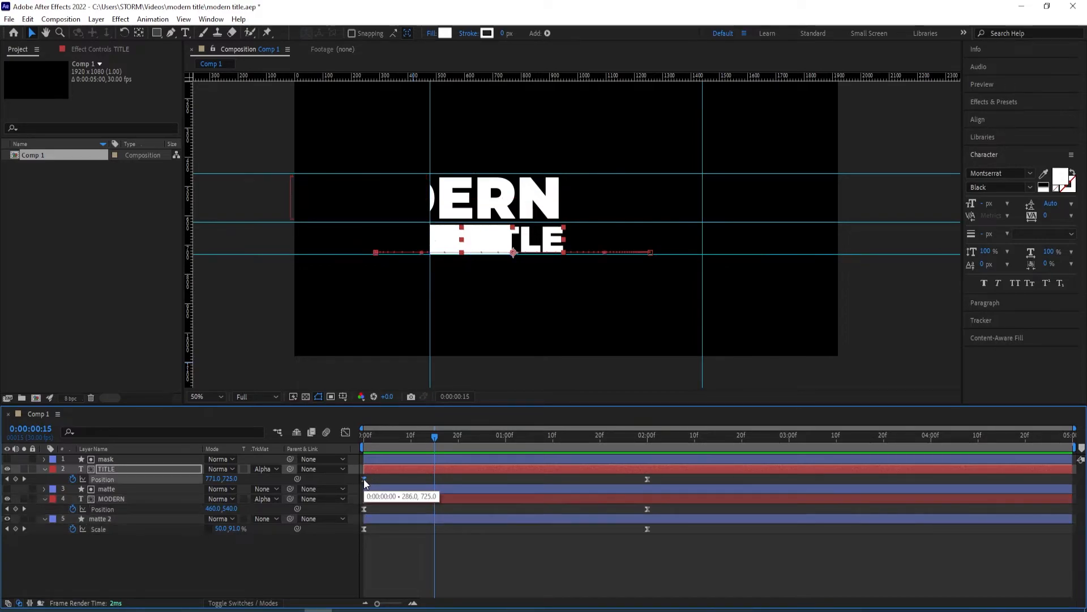
left_click_drag(369, 478, 436, 478)
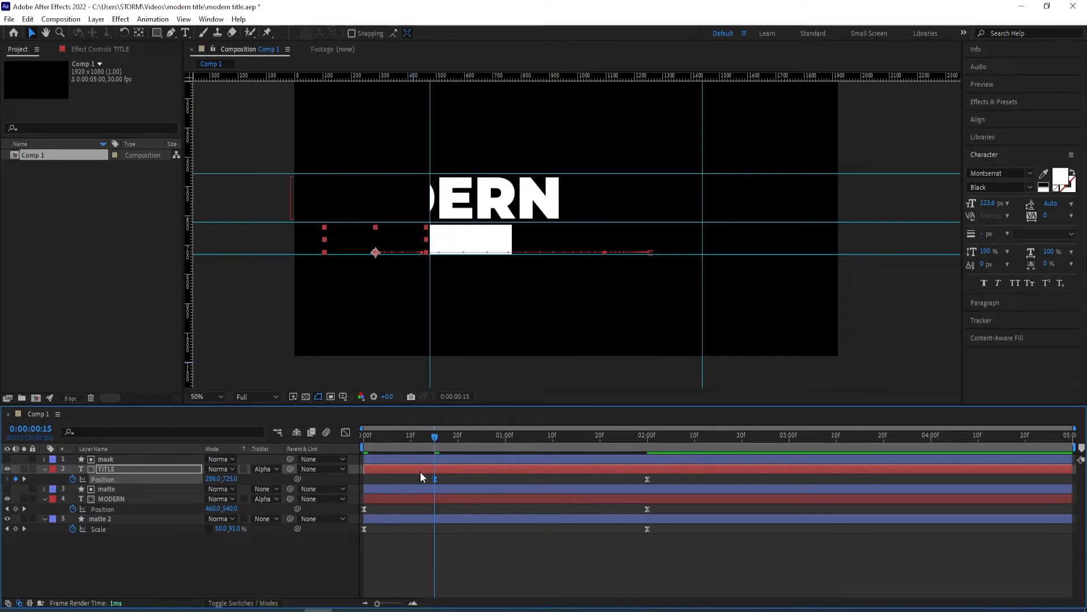
left_click(111, 519)
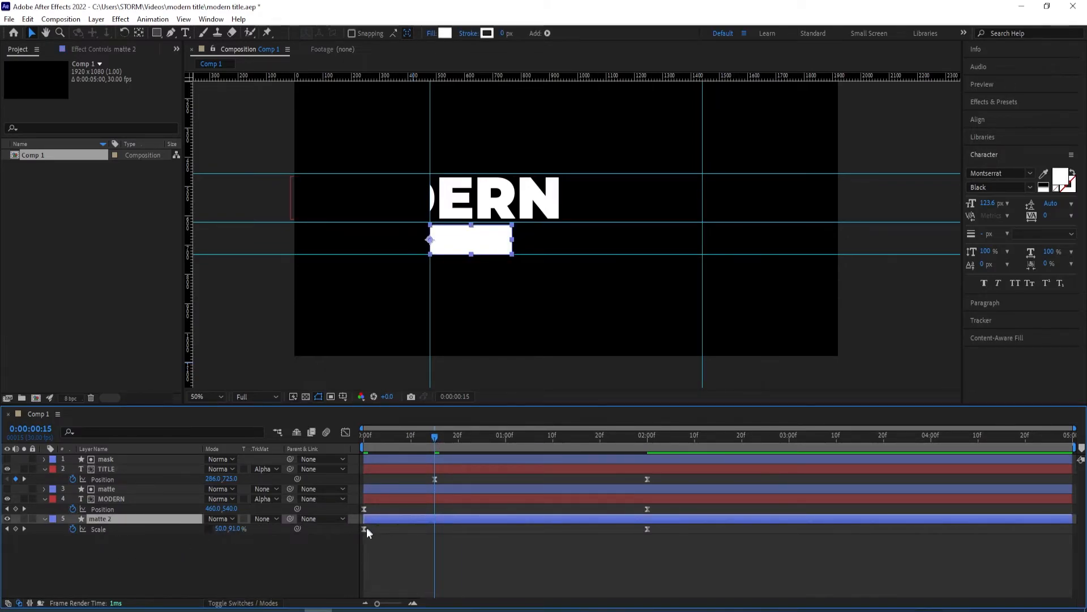
left_click_drag(365, 529, 432, 529)
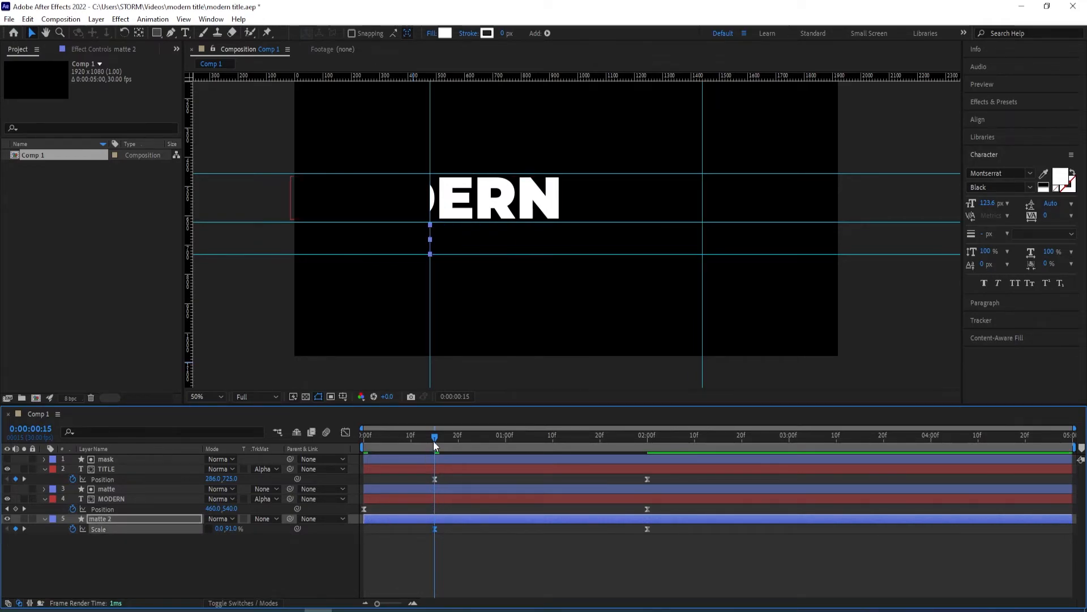
Play the animation from the start to check the staggered timing of MODERN, TITLE and the white bar
left_click_drag(435, 441, 318, 454)
key("space")
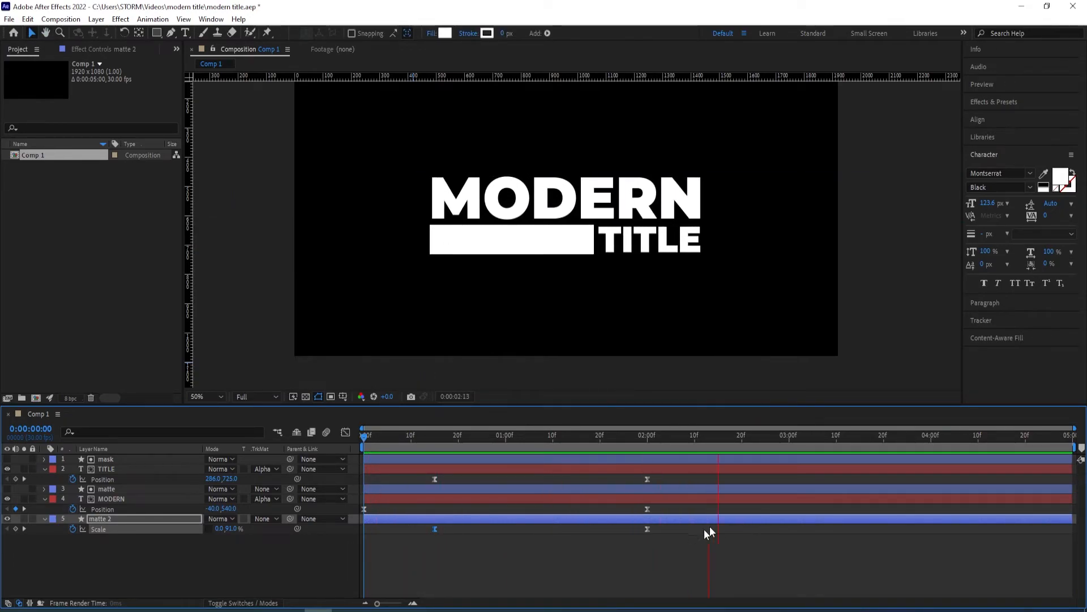
key("space")
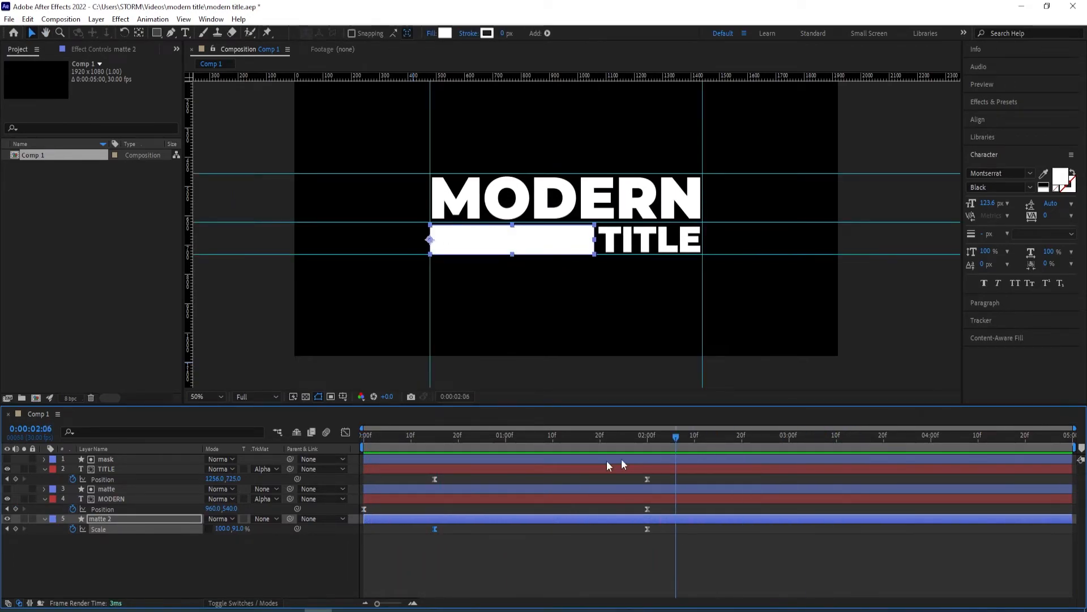
key("space")
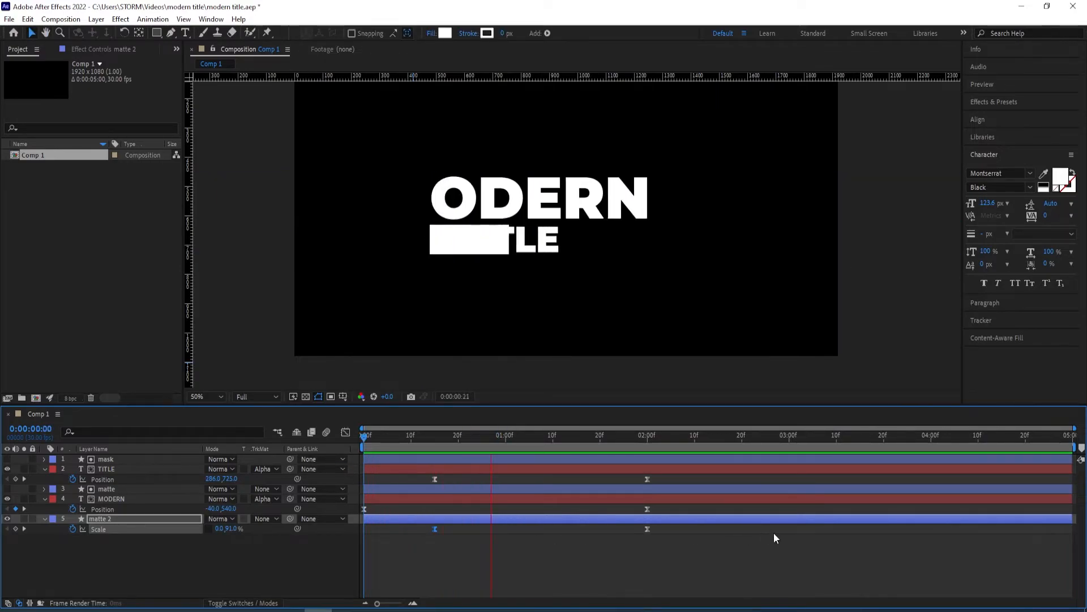
left_click(733, 435)
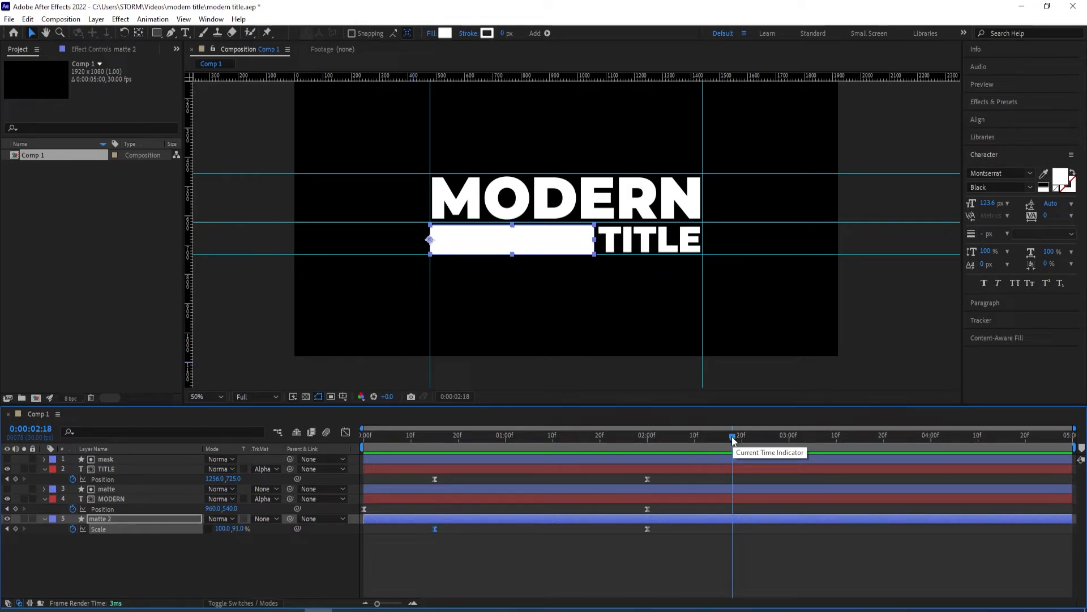
Pre-compose all five layers into a new composition named Title_Animation
left_click(101, 518)
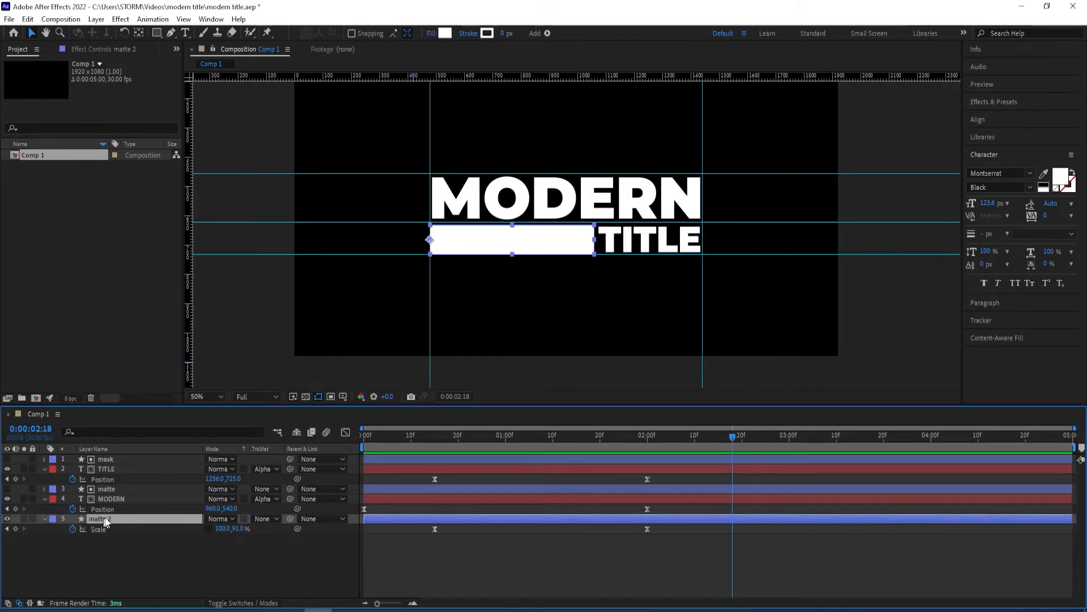
left_click(112, 459, "shift")
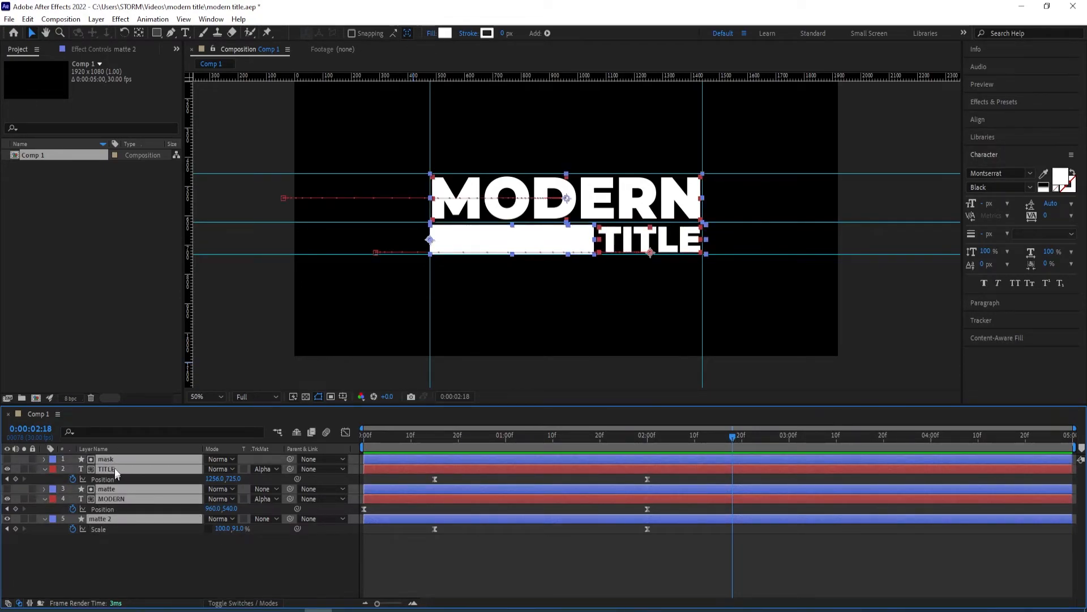
key("ctrl+shift+c")
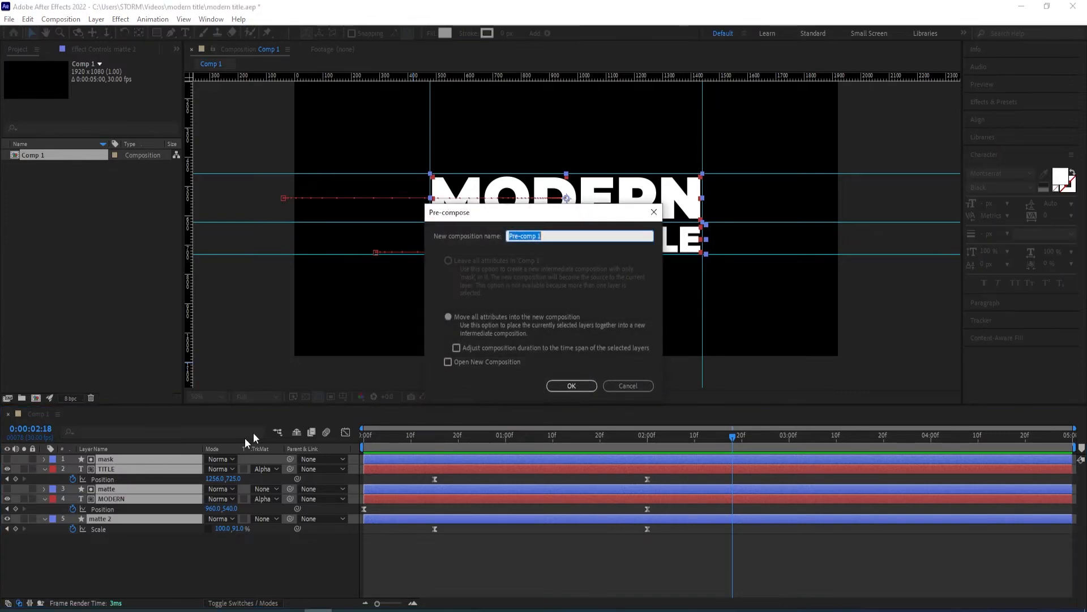
type("Title_Animation")
key("Return")
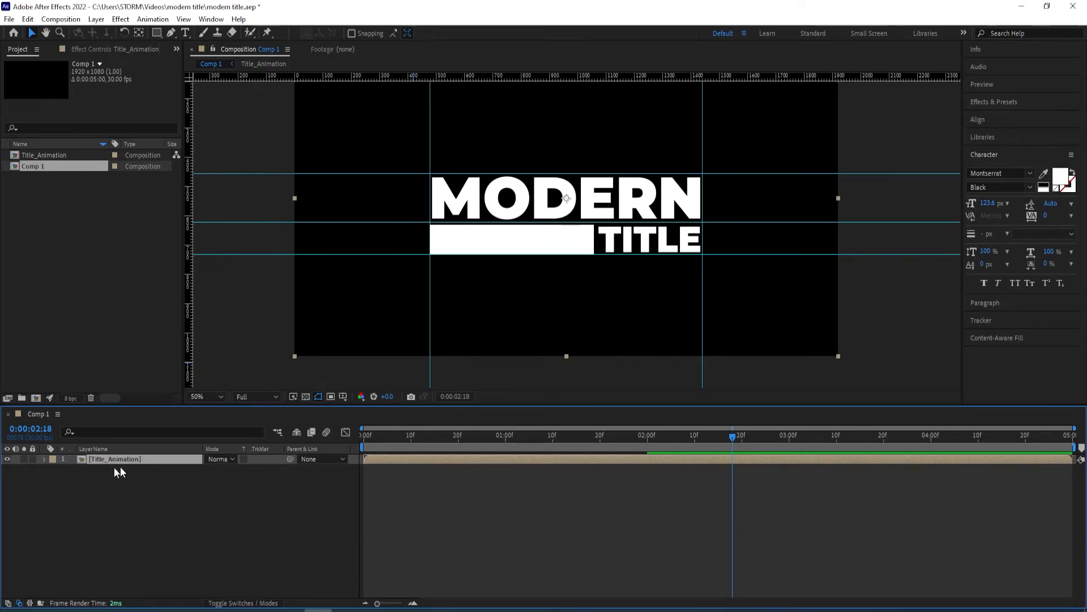
Scale Title_Animation to 49%, move it to the lower-left corner of the frame and preview it there
key("s")
left_click_drag(240, 469, 211, 468)
left_click_drag(569, 215, 376, 306)
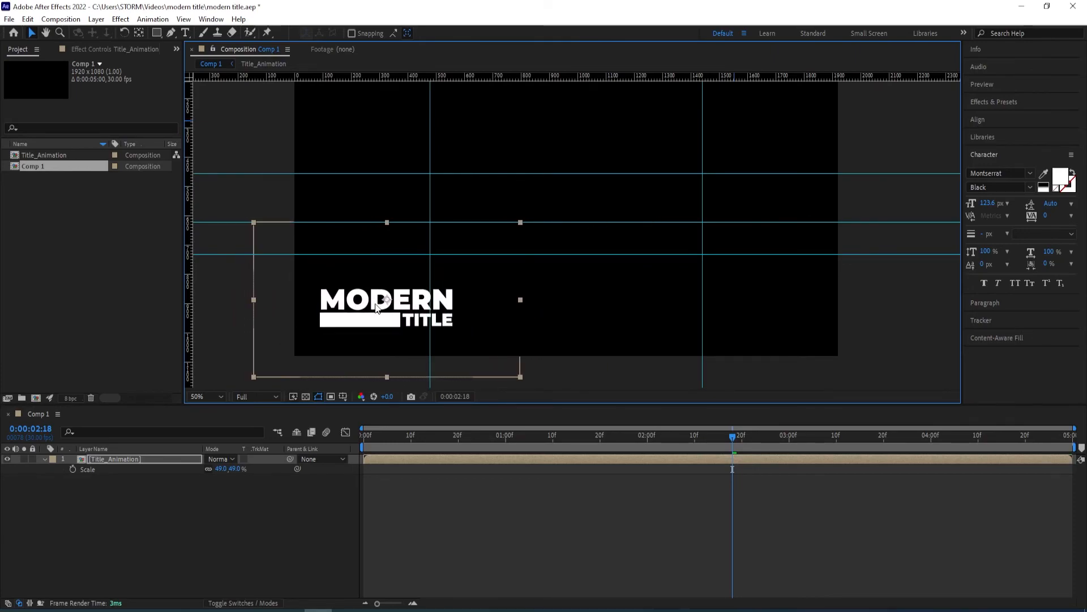
left_click_drag(728, 439, 253, 460)
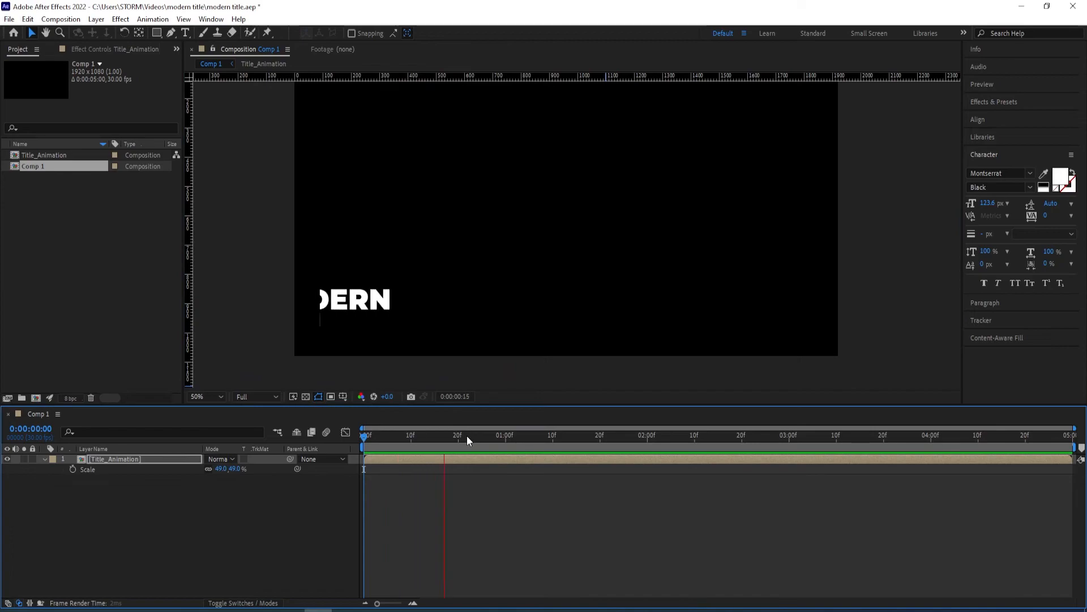
key("space")
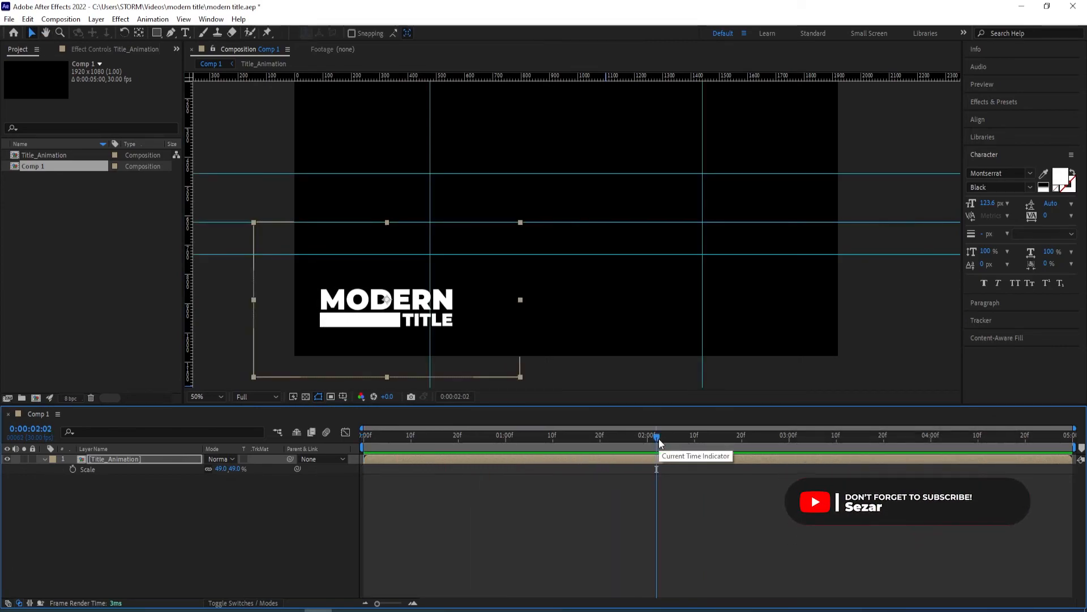
Undo the scaling and repositioning of the Title_Animation layer
key("ctrl+z")
key("ctrl+z")
key("ctrl+z")
key("ctrl+z")
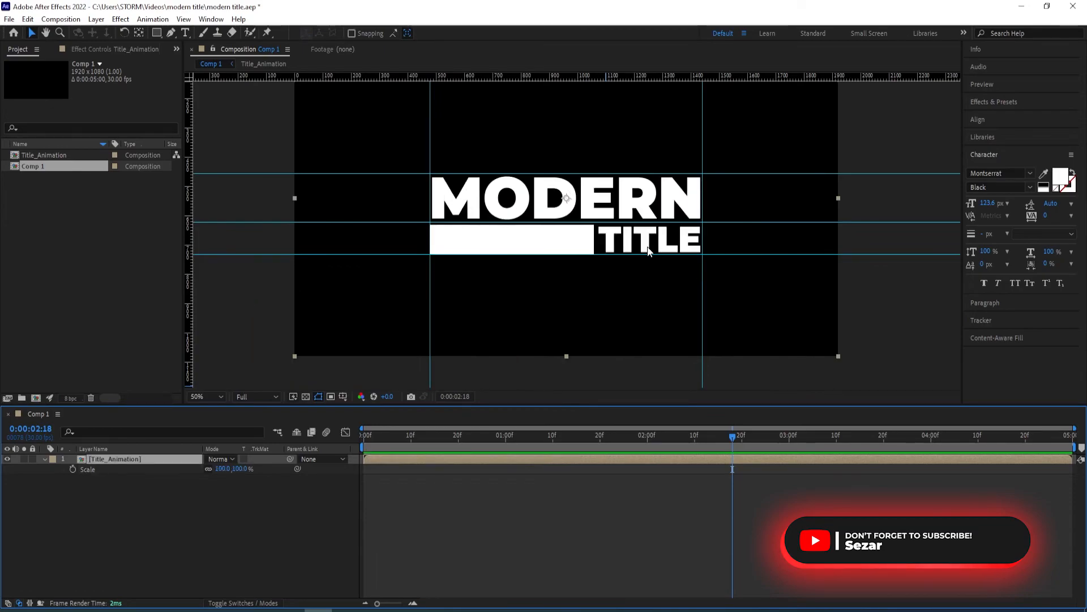
key("ctrl+z")
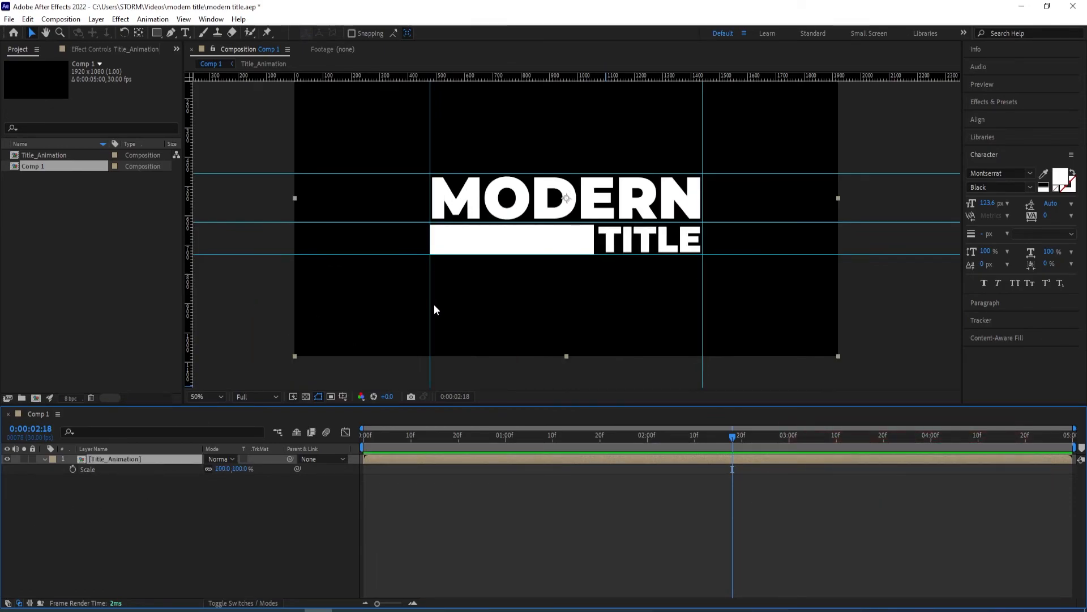
Remove the two vertical and three horizontal guides from the composition view
left_click_drag(430, 308, 125, 311)
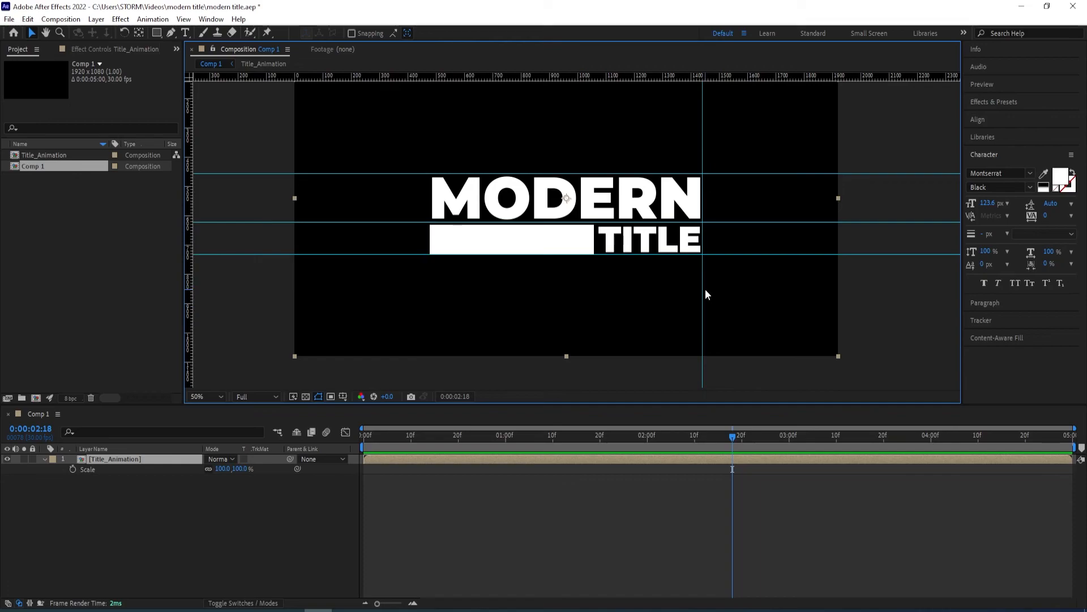
left_click_drag(703, 289, 1083, 266)
left_click_drag(713, 222, 700, 73)
left_click_drag(706, 174, 702, 73)
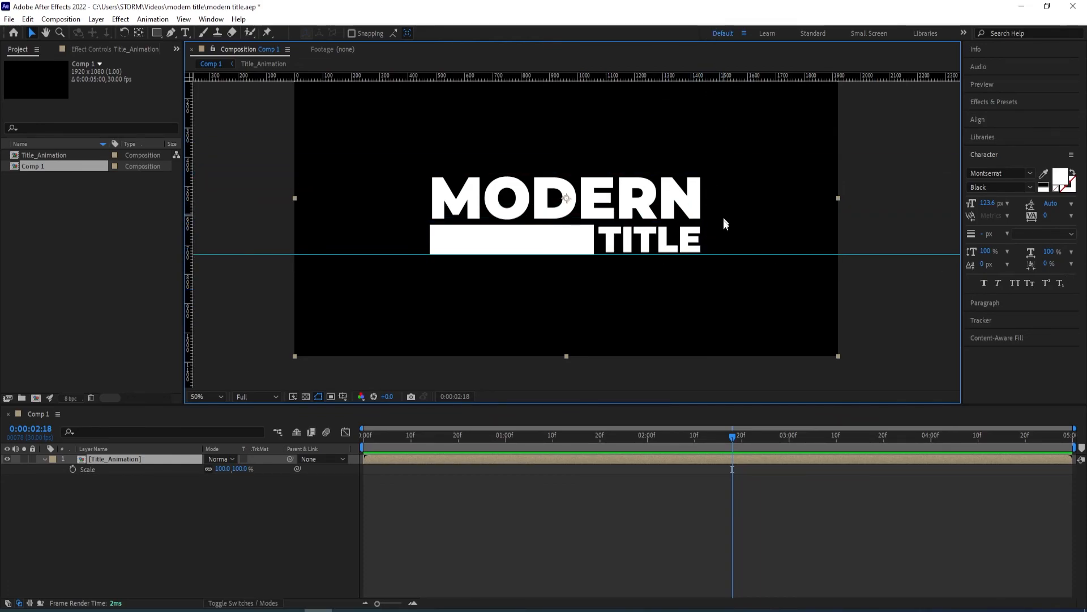
left_click_drag(721, 255, 692, 450)
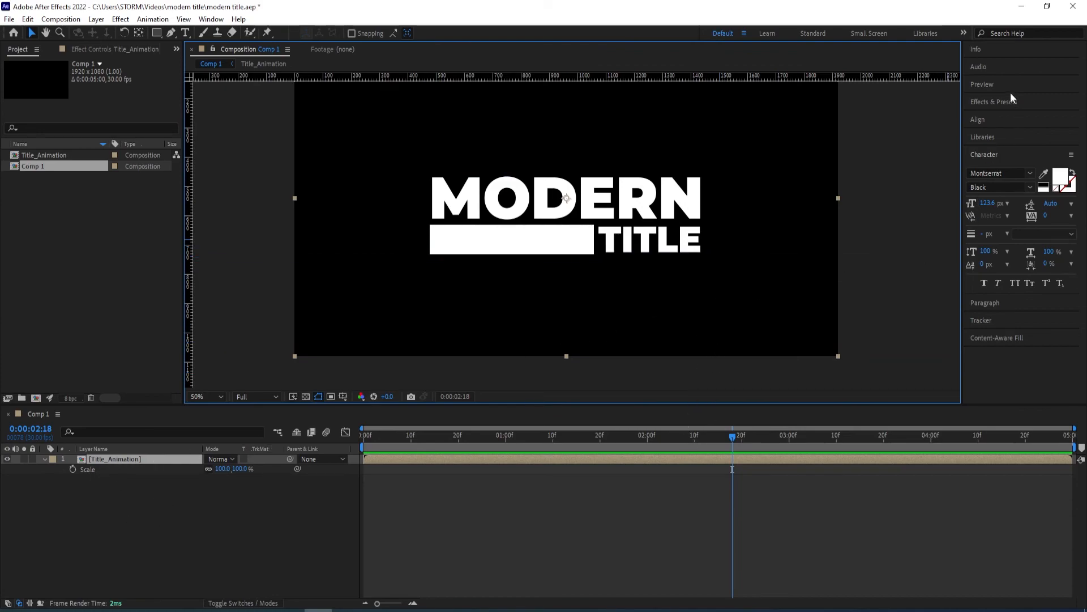
Find the Distort Transform effect and apply it to the Title_Animation layer
left_click(994, 101)
left_click(1002, 116)
type("transform")
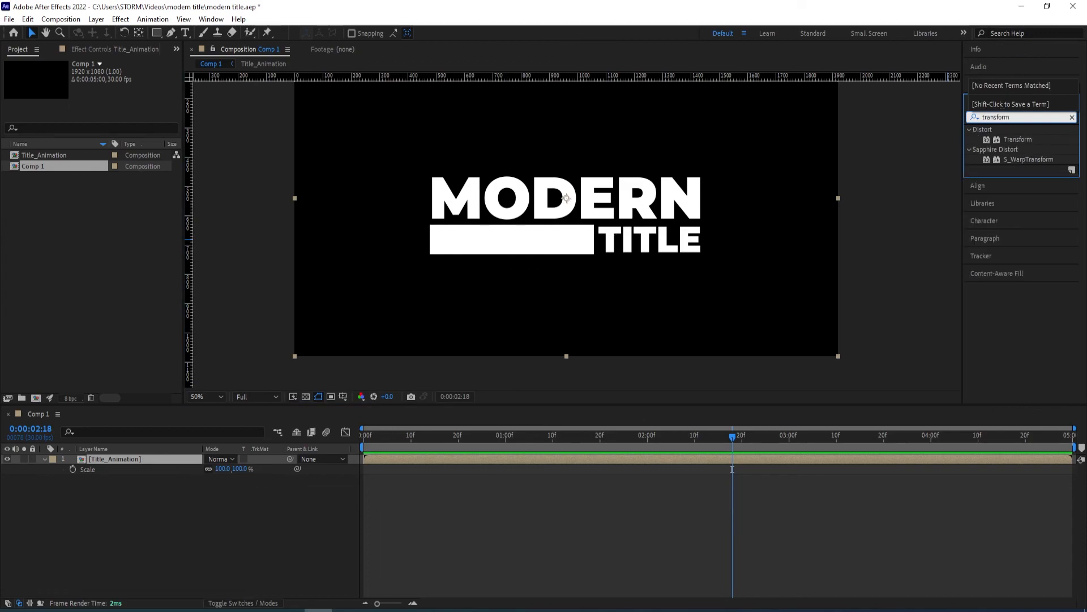
double_click(1037, 138)
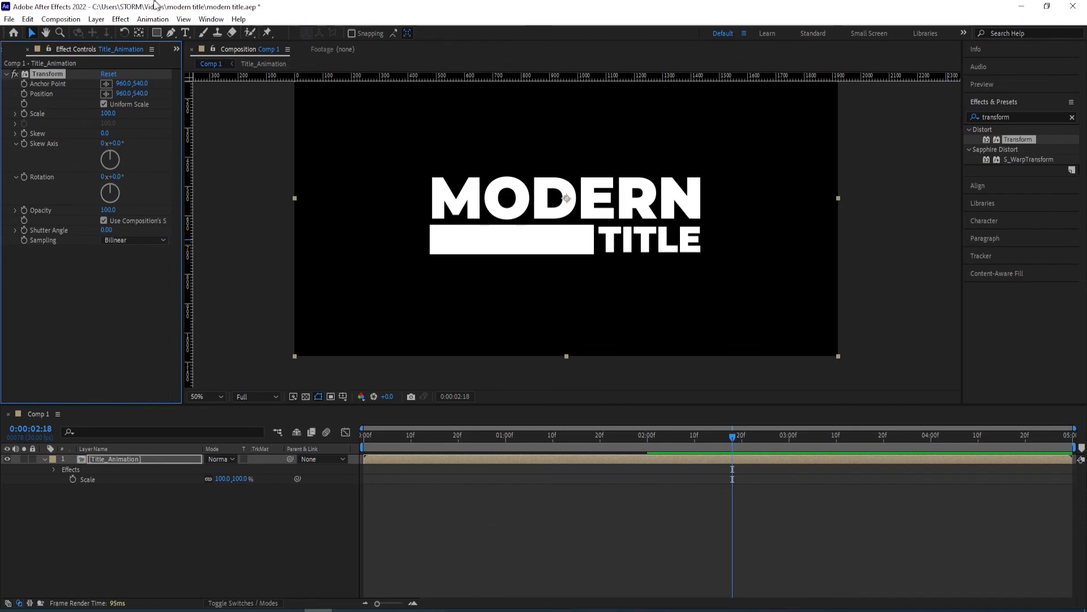
Set the Transform effect's Skew to -10 and preview the slanted title animation
left_click(106, 133)
type("-10")
key("Return")
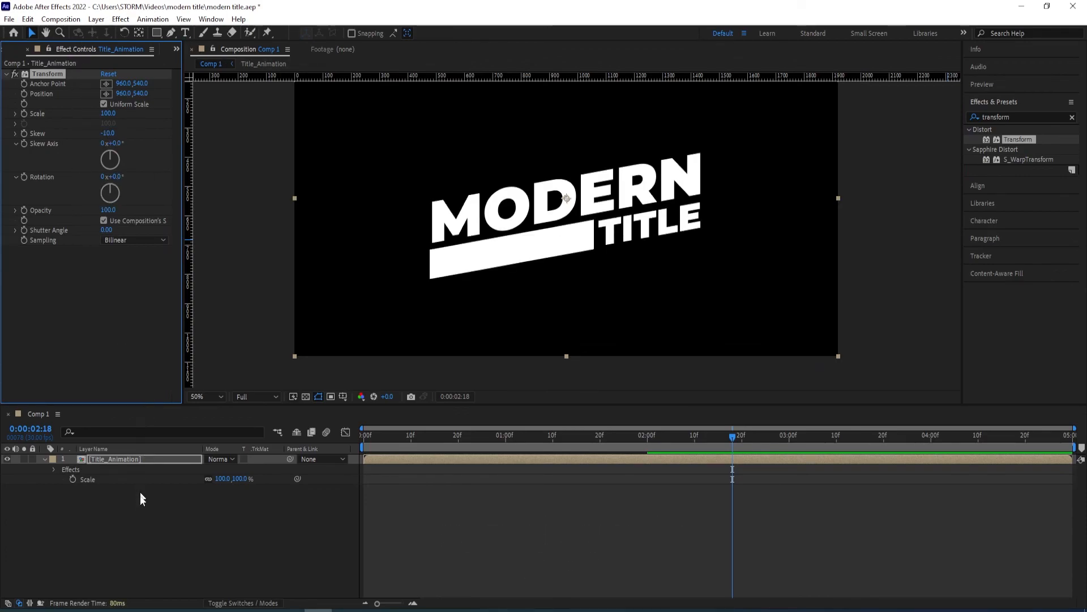
left_click(142, 494)
key("space")
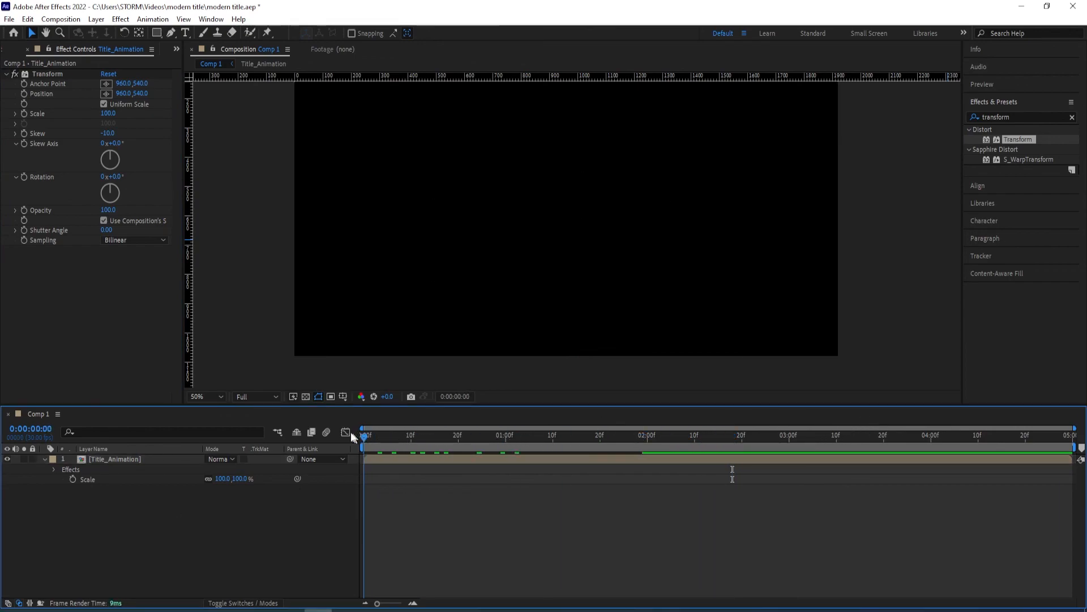